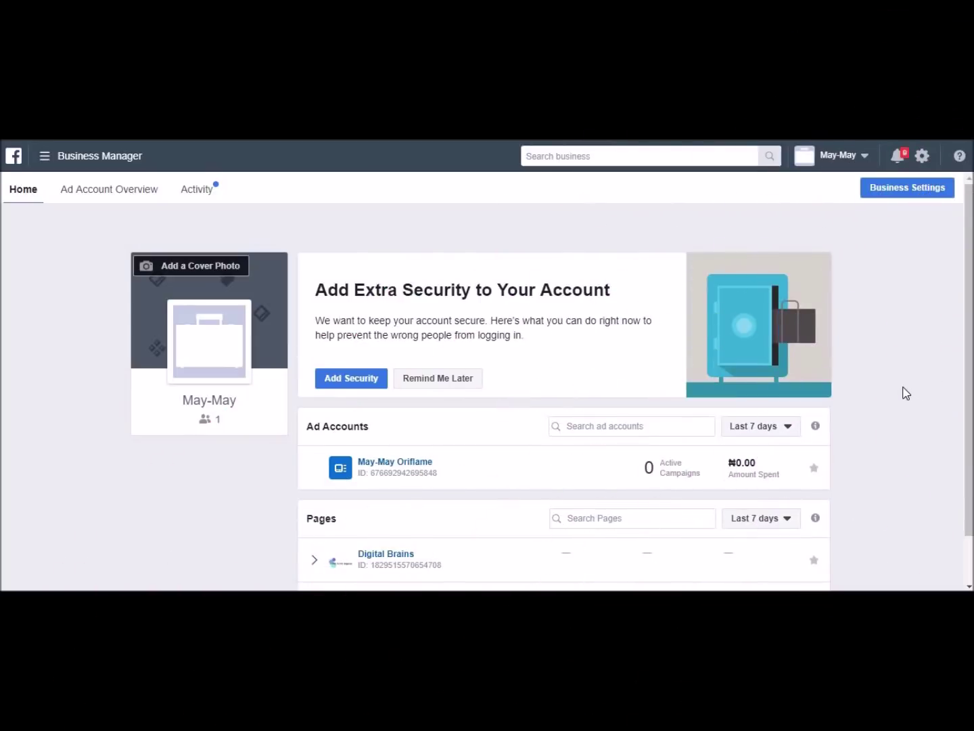
# Open Business Settings and list the ad accounts, showing only the existing Oriflame account.
pyautogui.moveTo(969, 394); pyautogui.dragTo(961, 353)
pyautogui.click(886, 194)
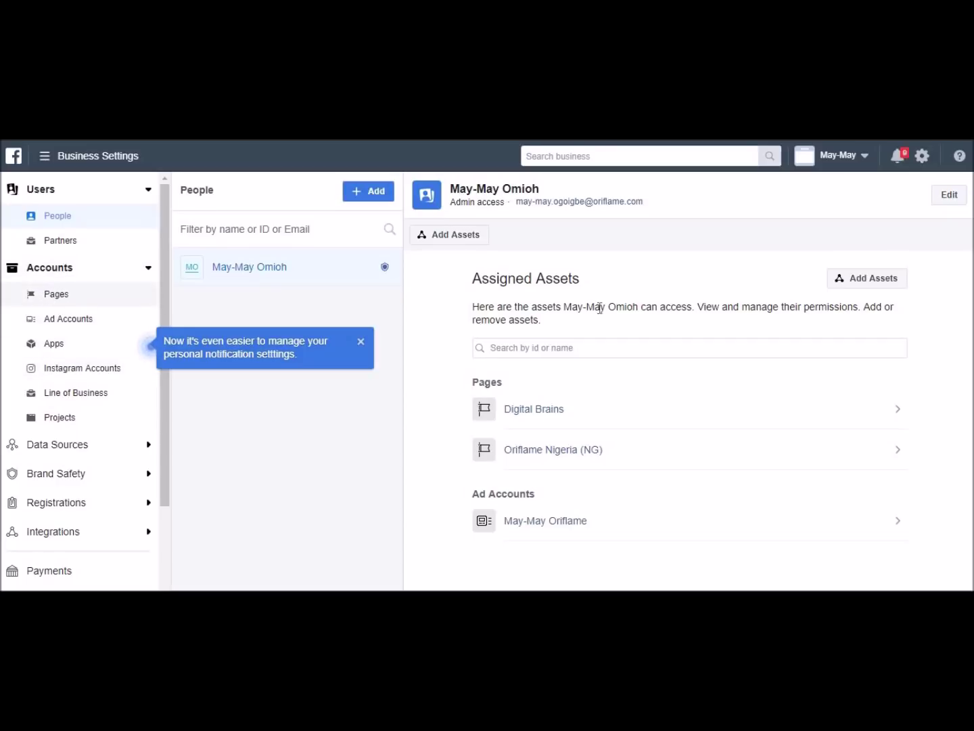
pyautogui.click(565, 347)
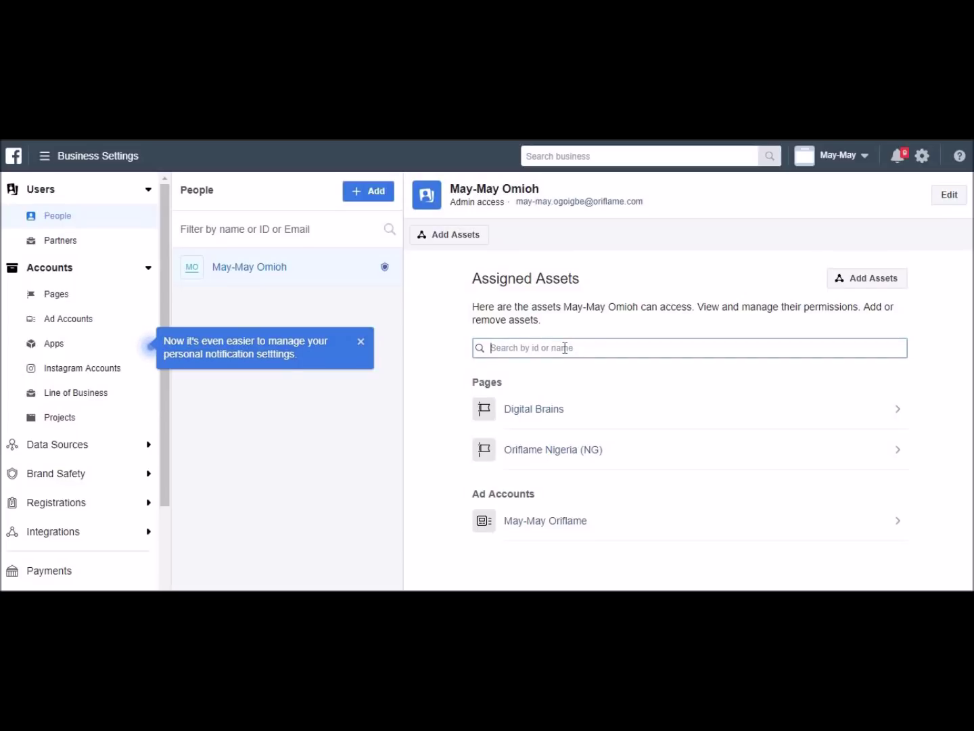
pyautogui.click(57, 322)
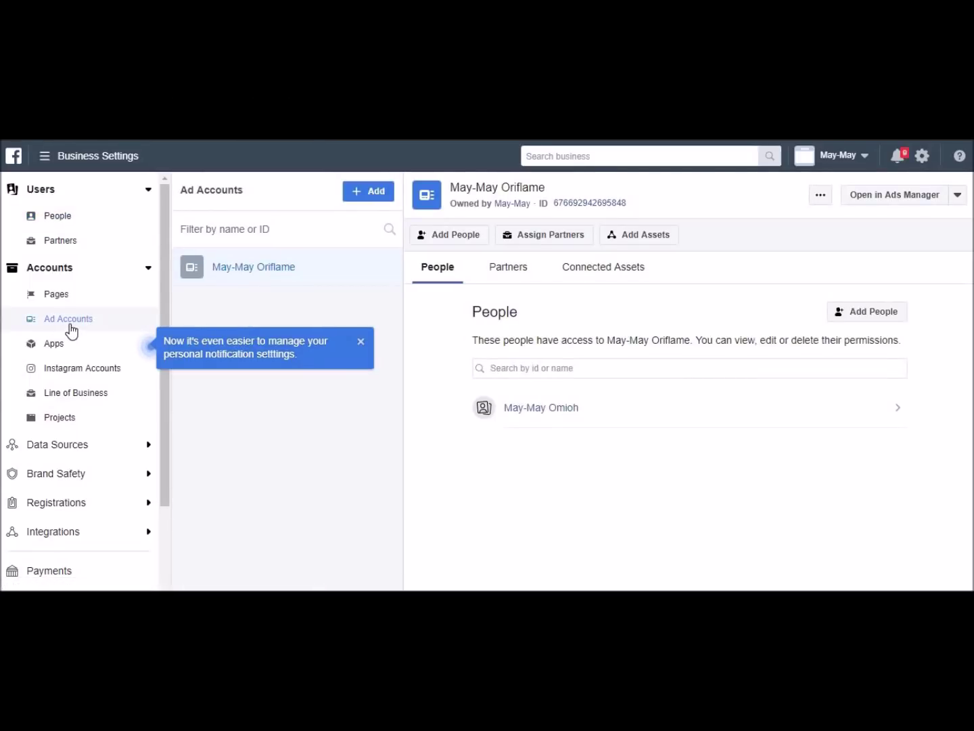
# Choose Create a New Ad Account from the Add menu above the ad accounts list.
pyautogui.click(370, 197)
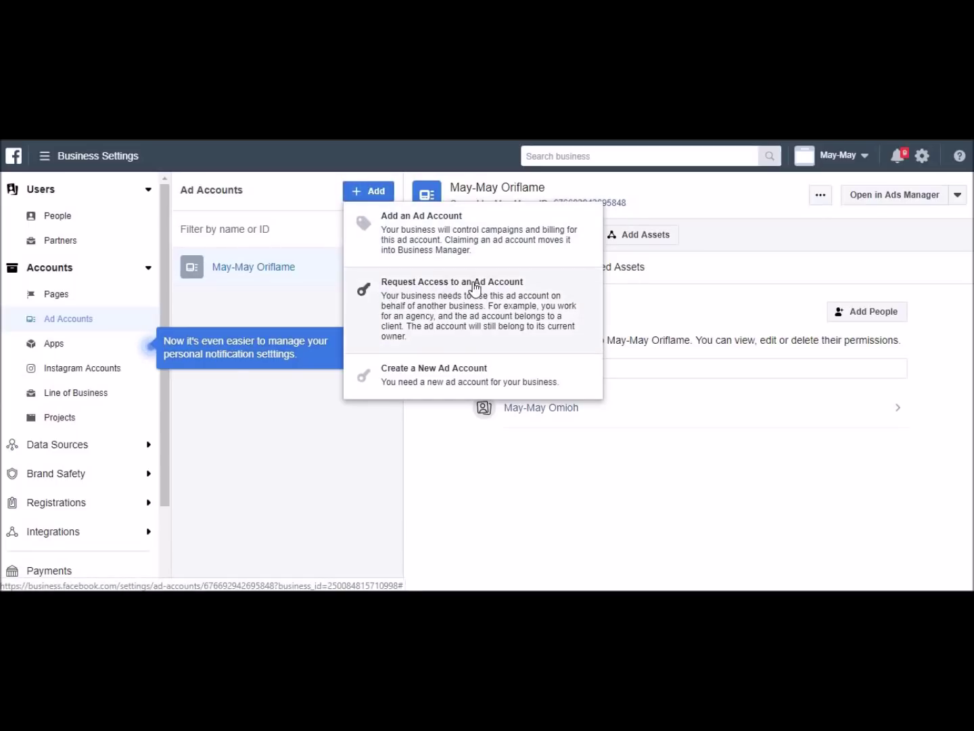
pyautogui.click(446, 379)
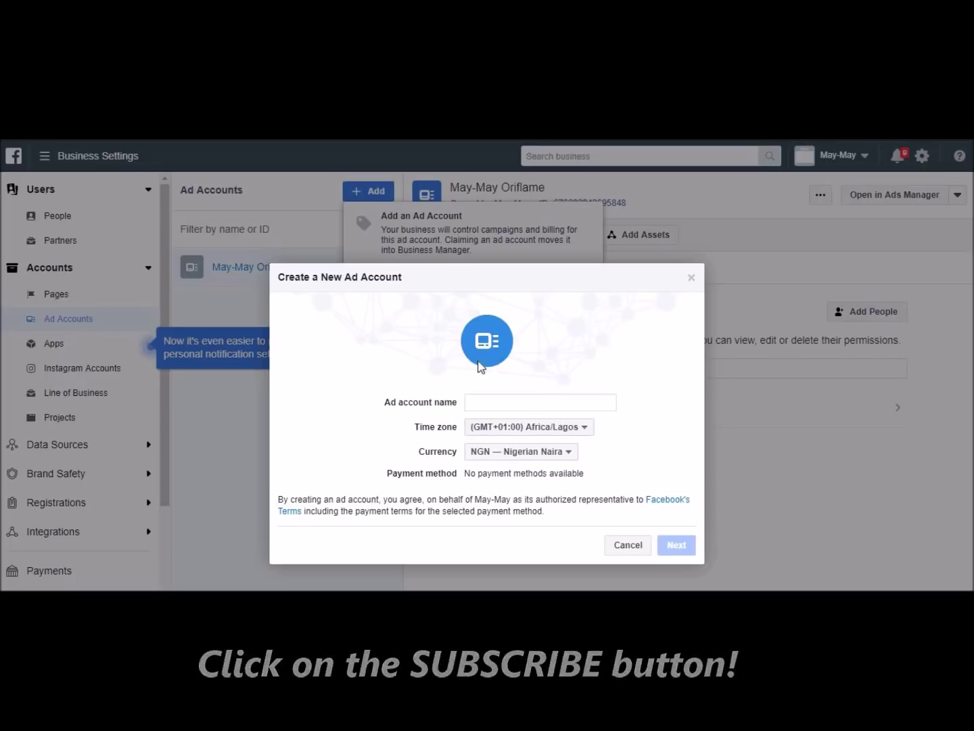
# Name the ad account 'Nature's Touch Beauty Brand' and keep NGN — Nigerian Naira currency.
pyautogui.click(483, 402)
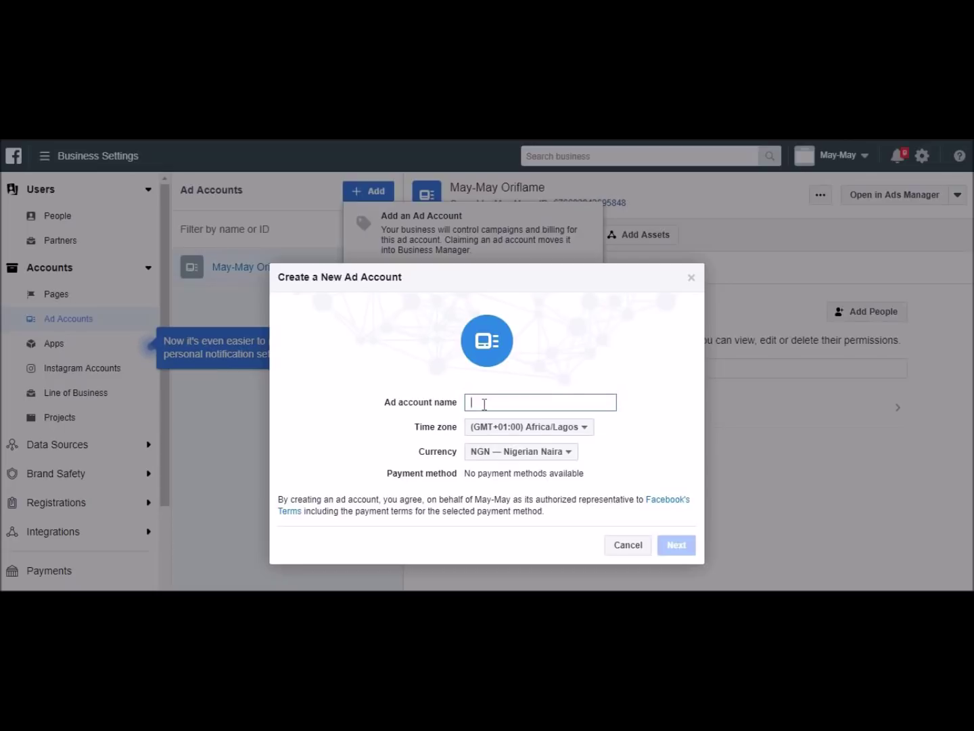
pyautogui.write("Nature's Touch")
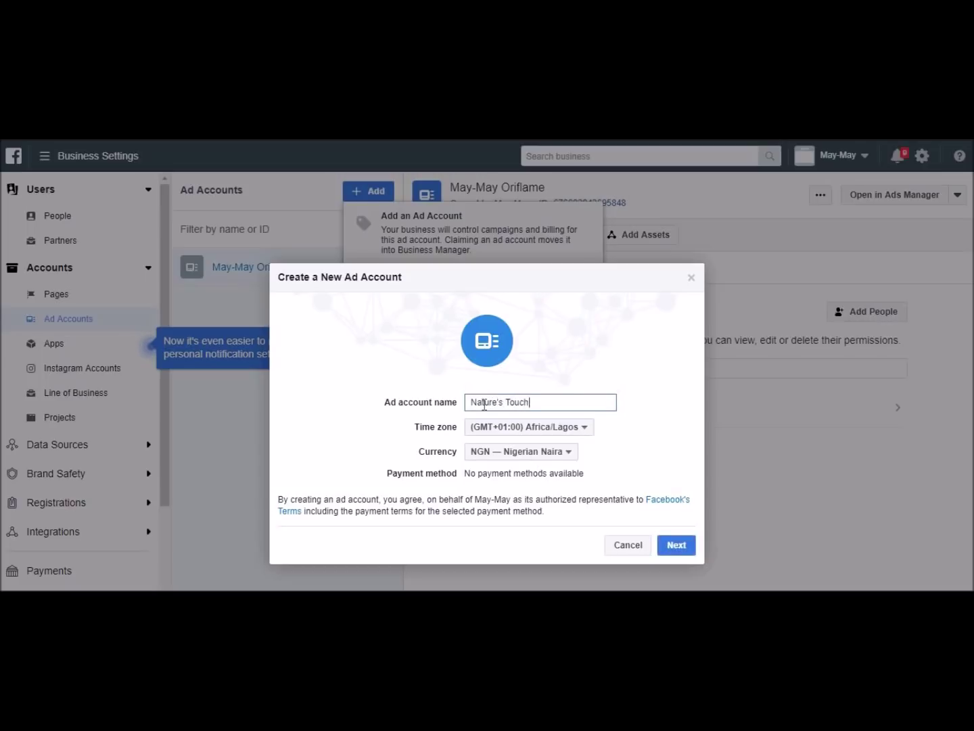
pyautogui.write(' Beauty Brand')
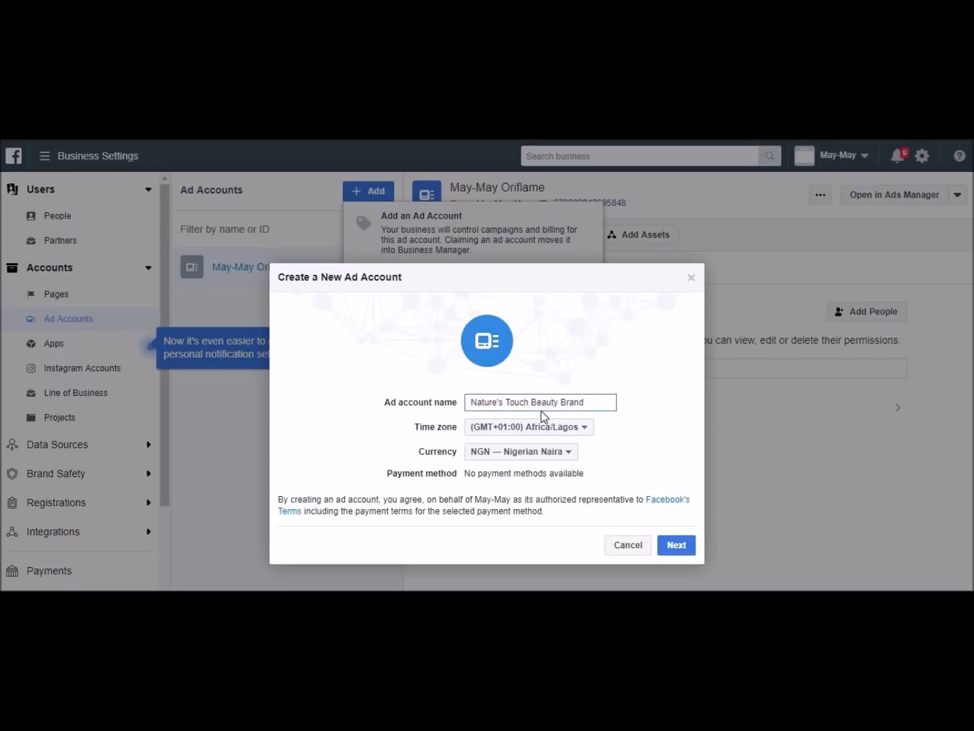
pyautogui.click(573, 460)
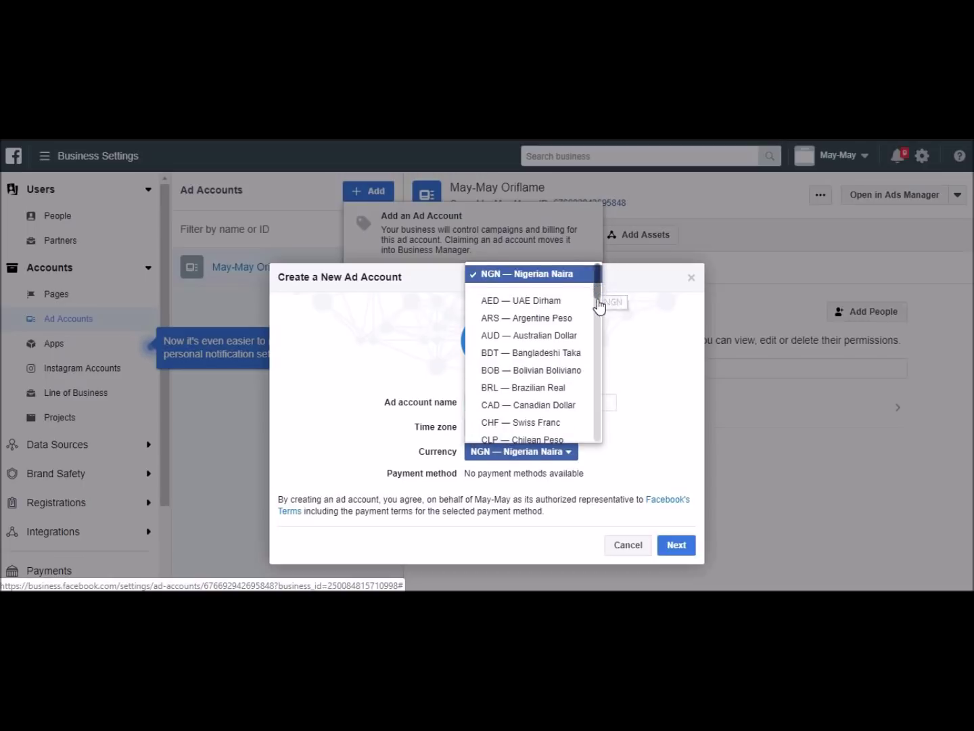
pyautogui.scroll(-2, 598, 311)
pyautogui.scroll(-3, 599, 316)
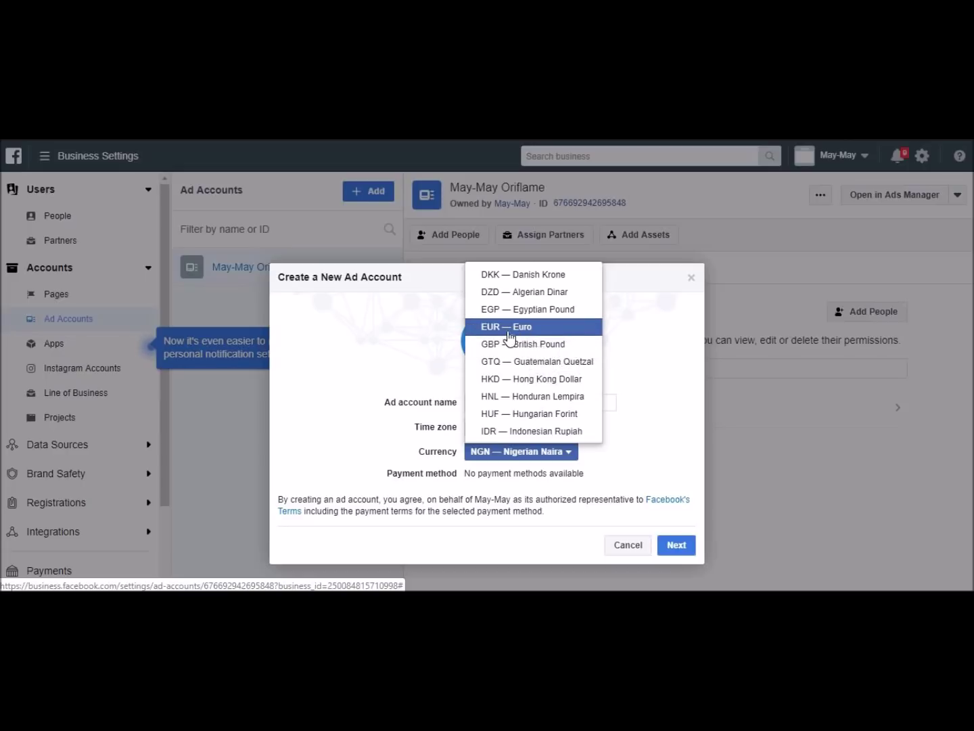
pyautogui.click(625, 436)
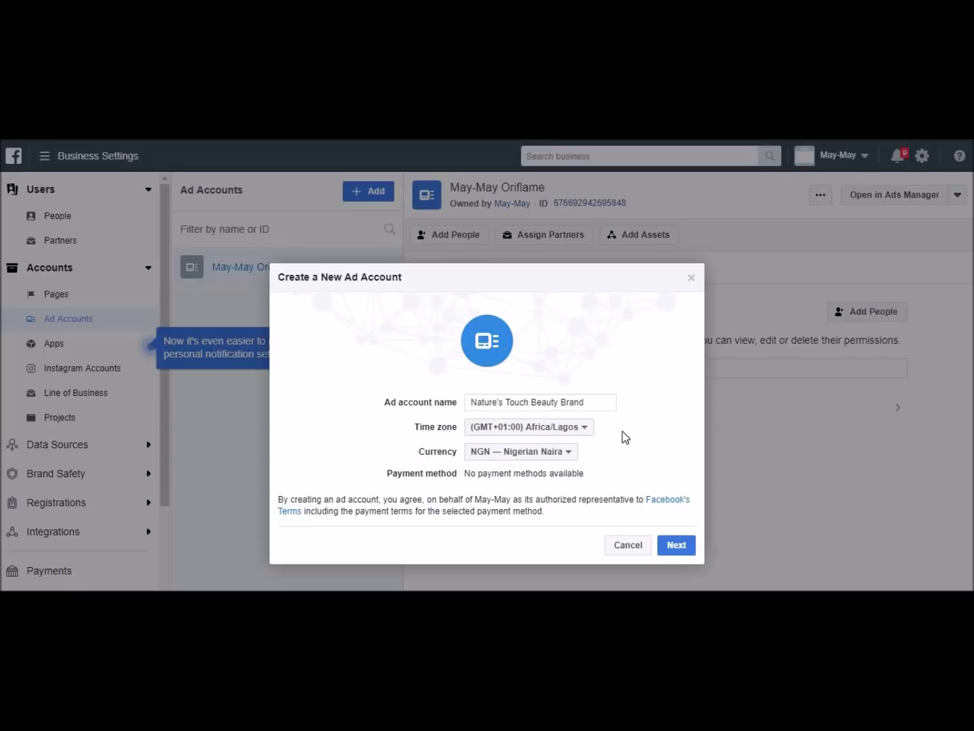
# Create the ad account for My business.
pyautogui.click(677, 548)
pyautogui.click(675, 550)
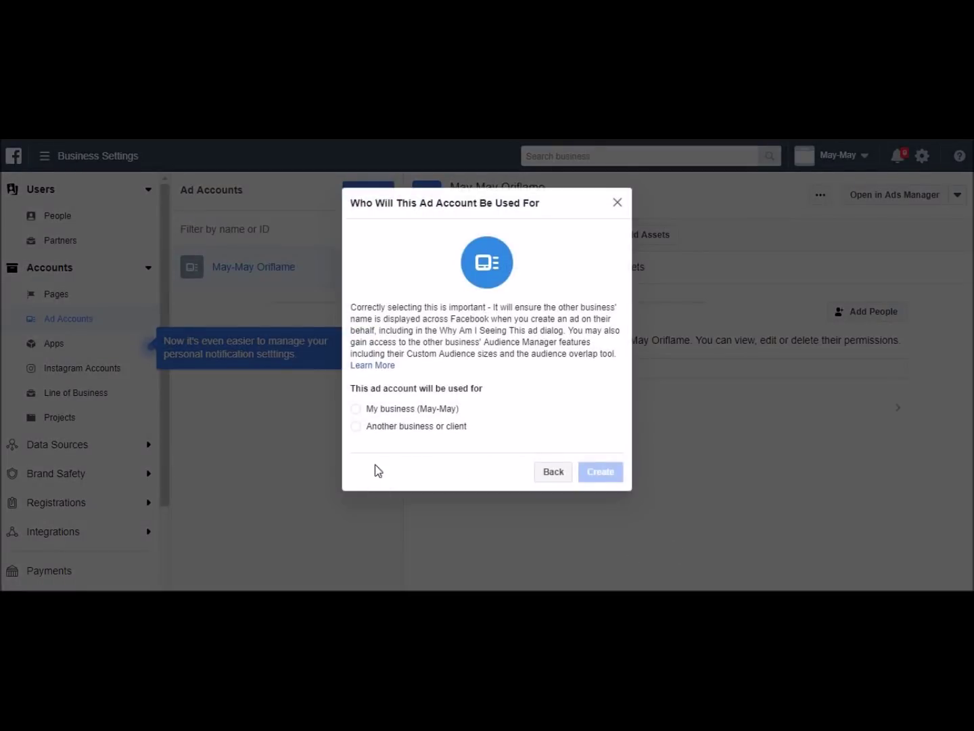
pyautogui.click(357, 409)
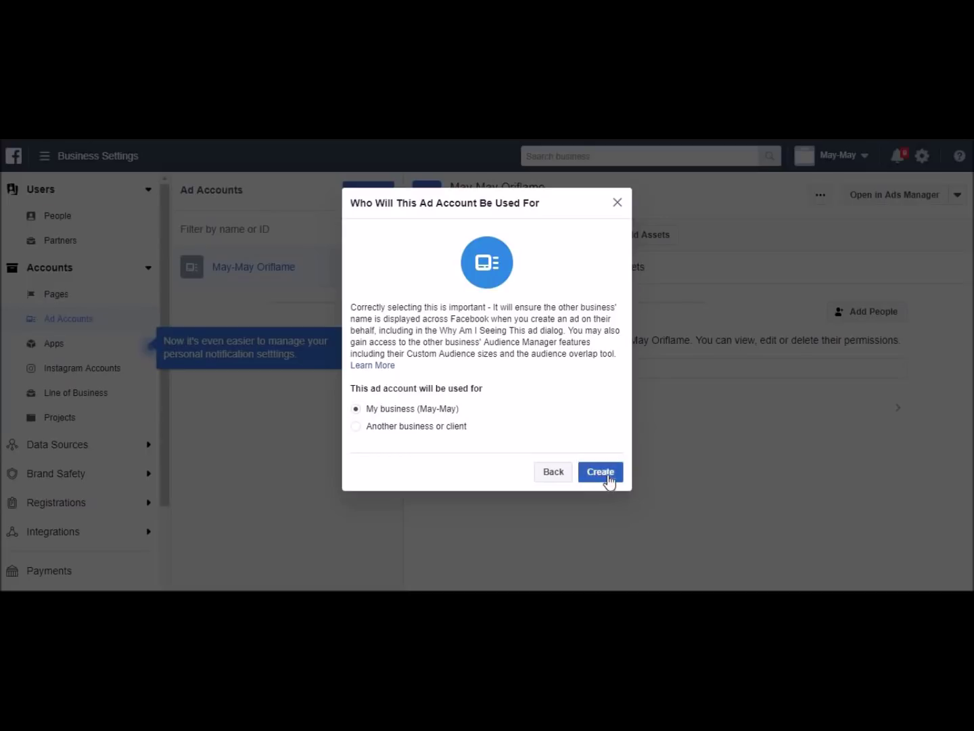
pyautogui.click(606, 473)
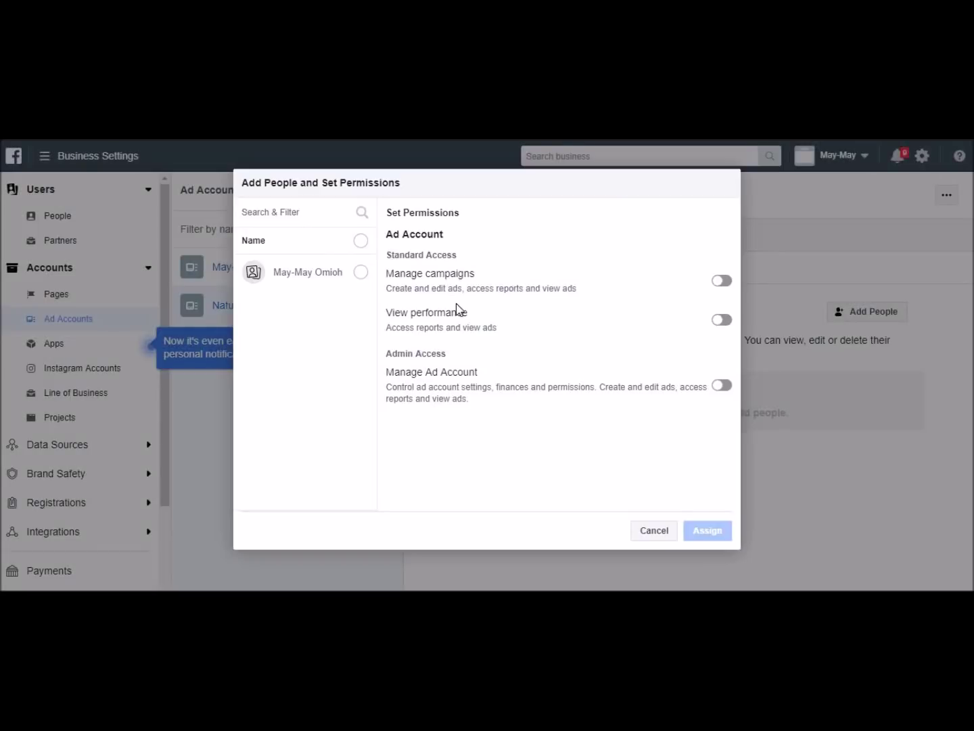
# Assign the person Manage campaigns and Manage Ad Account permissions on the new account.
pyautogui.click(361, 272)
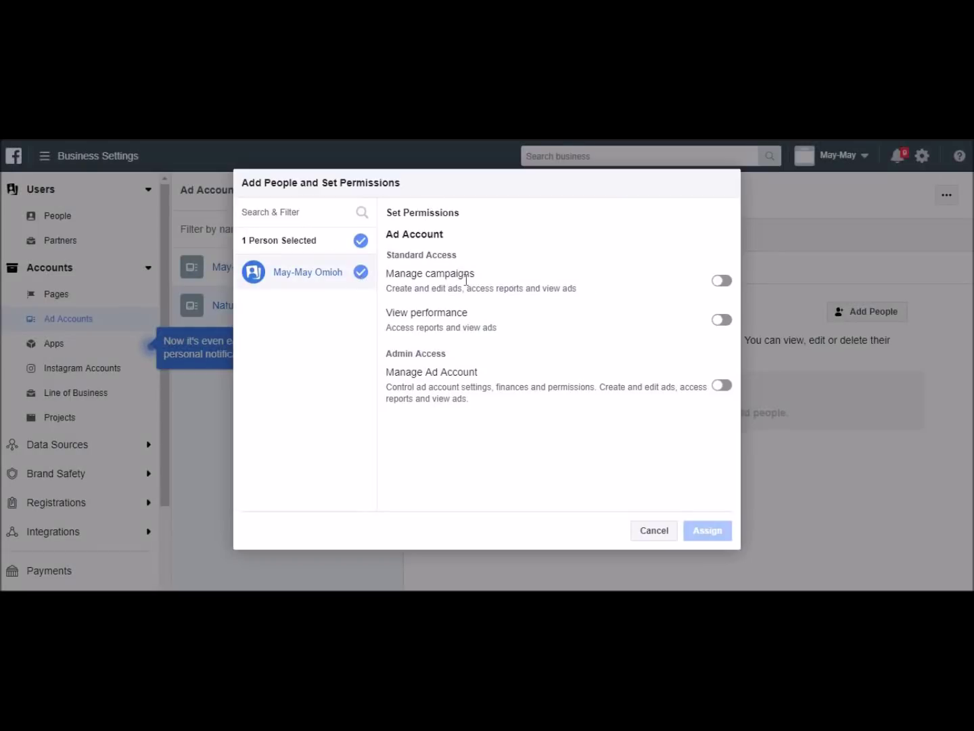
pyautogui.click(722, 284)
pyautogui.click(722, 387)
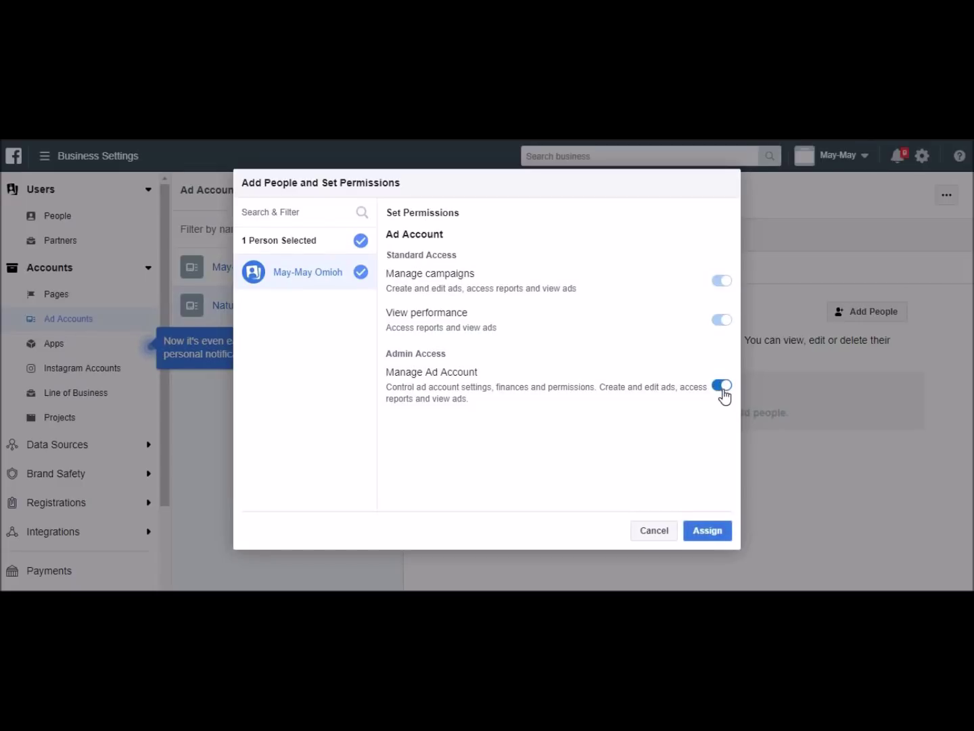
pyautogui.click(714, 533)
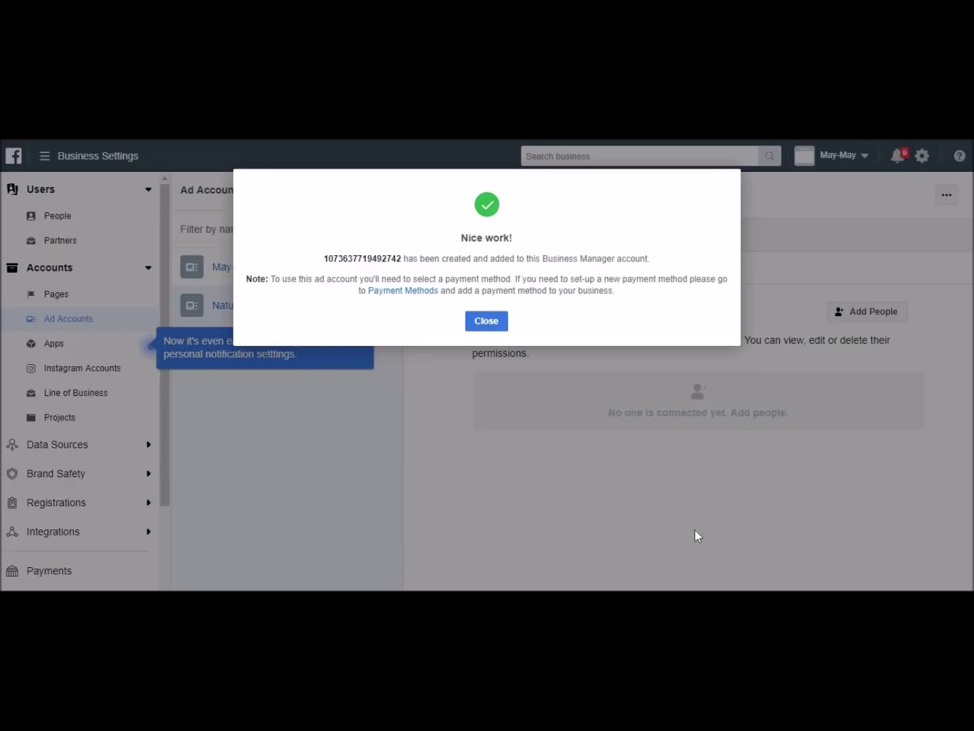
# Dismiss the Nice work! message and go to View Payment Methods for Nature's Touch Beauty Brand.
pyautogui.click(487, 322)
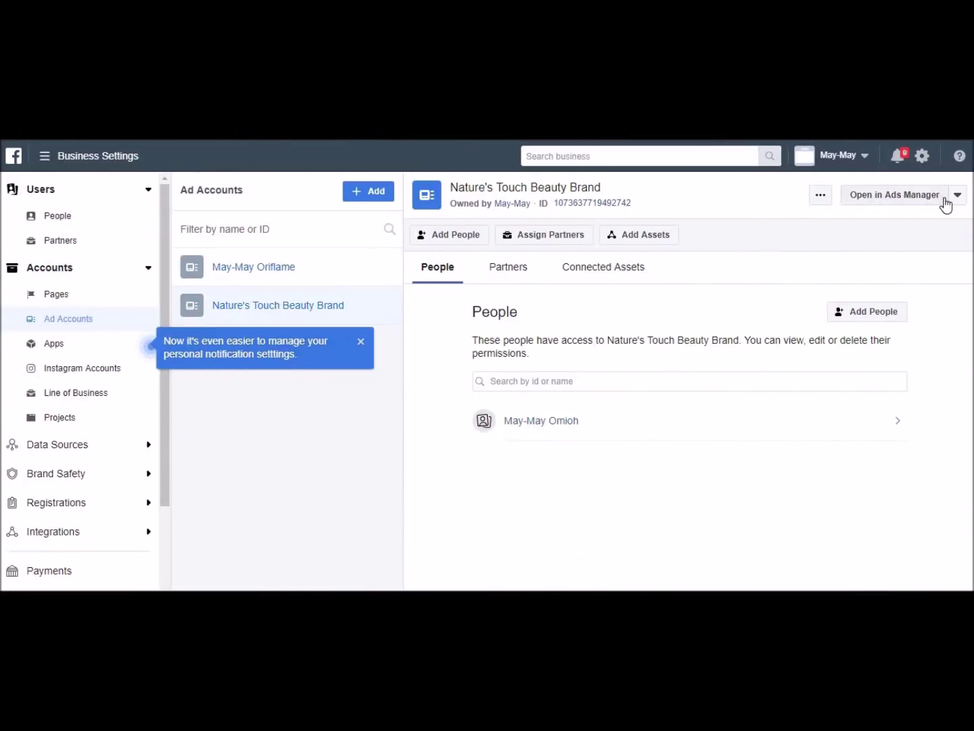
pyautogui.click(958, 197)
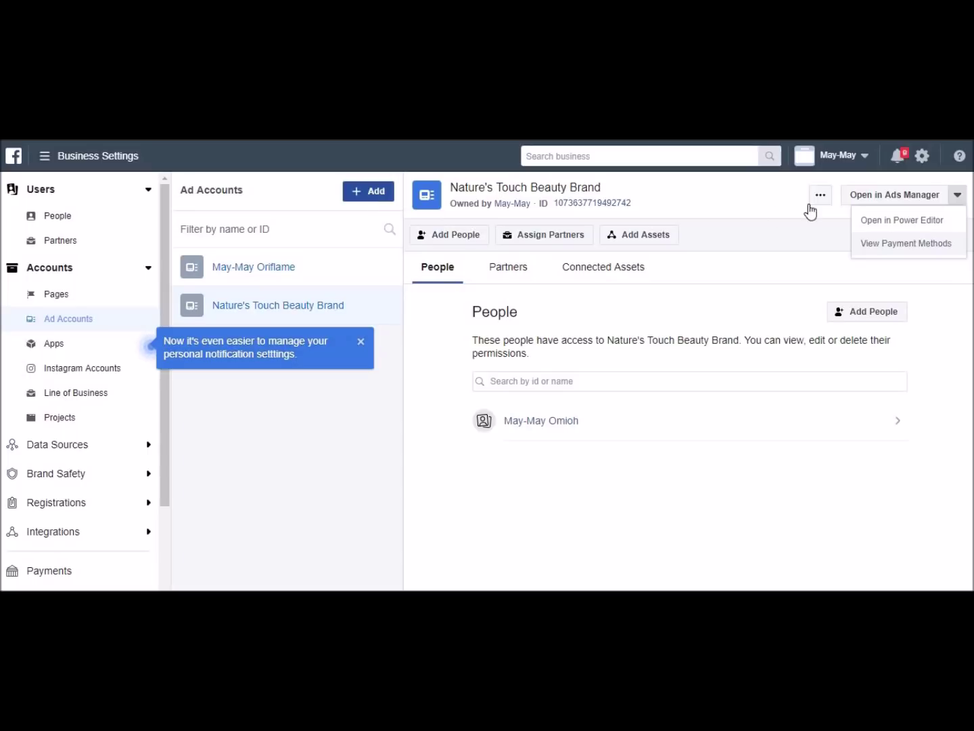
pyautogui.click(886, 249)
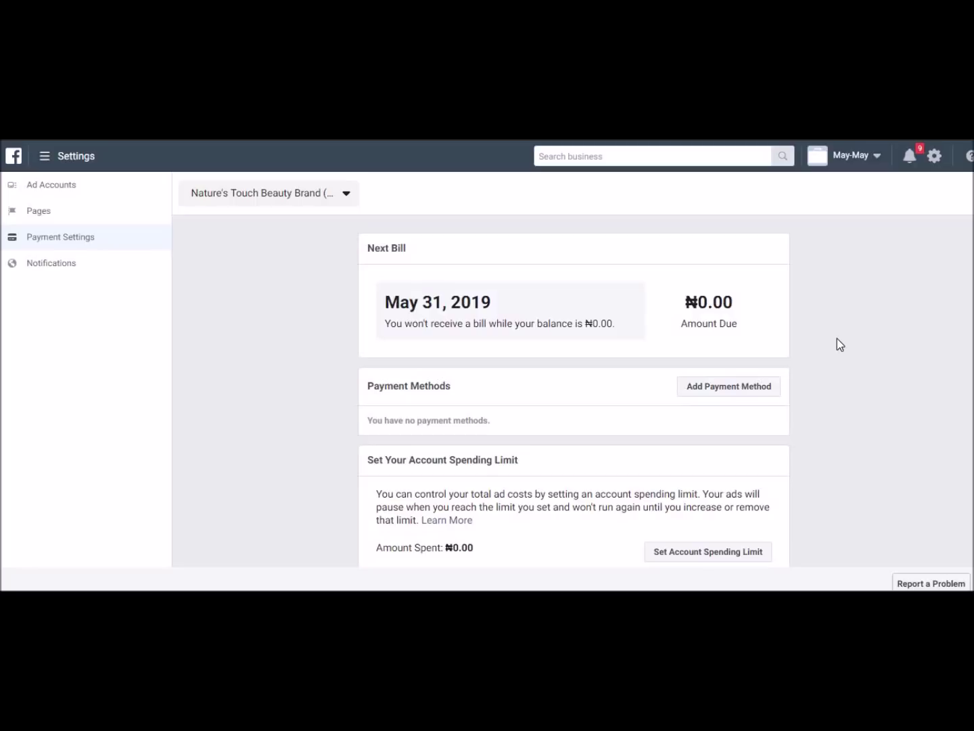
# Choose Naira Payment with MasterCard/VISA as the payment method and continue.
pyautogui.click(722, 387)
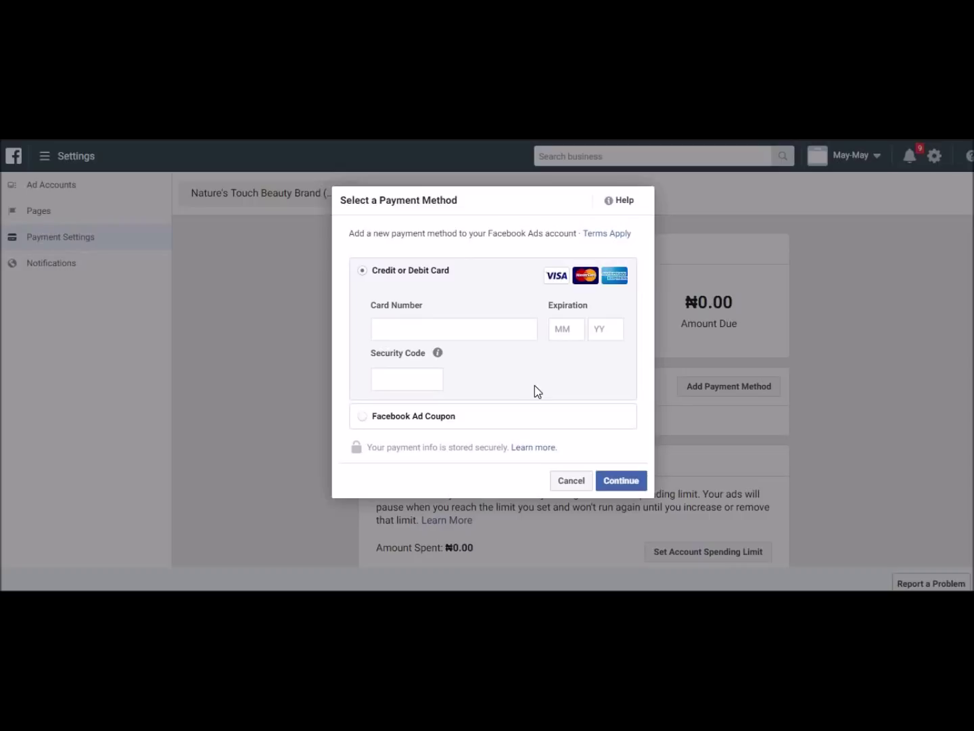
pyautogui.click(569, 480)
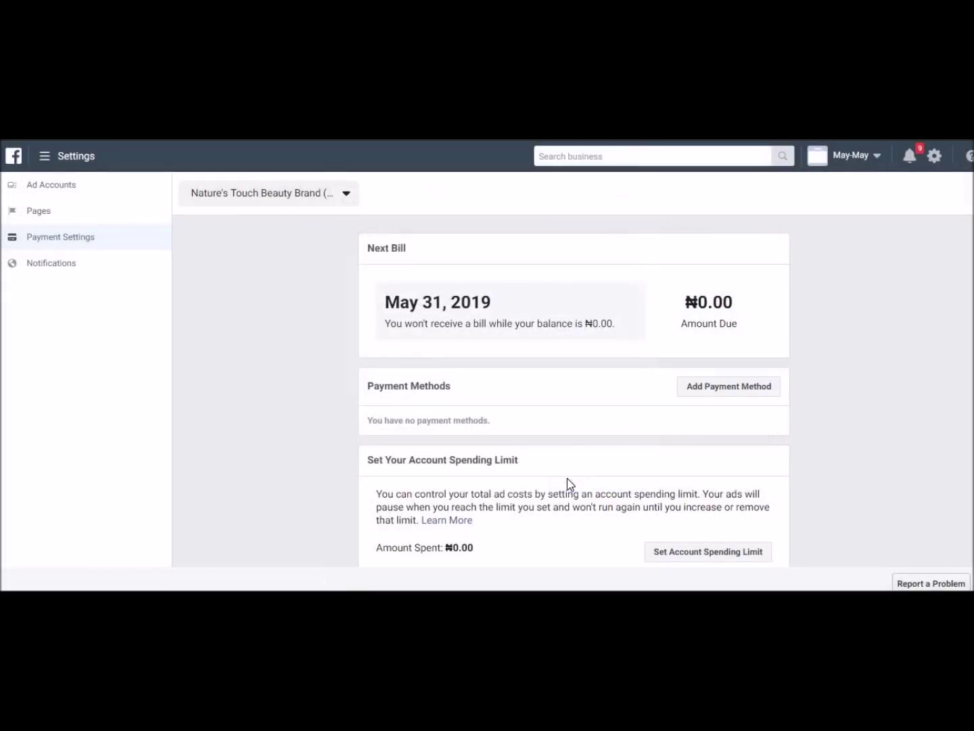
pyautogui.click(762, 388)
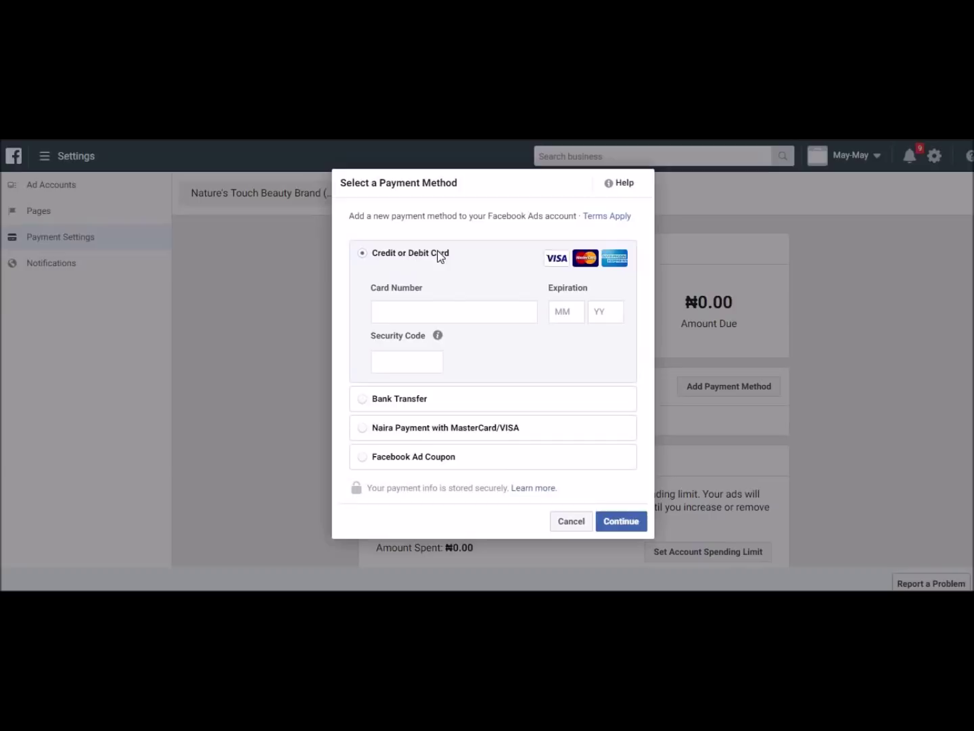
pyautogui.click(366, 400)
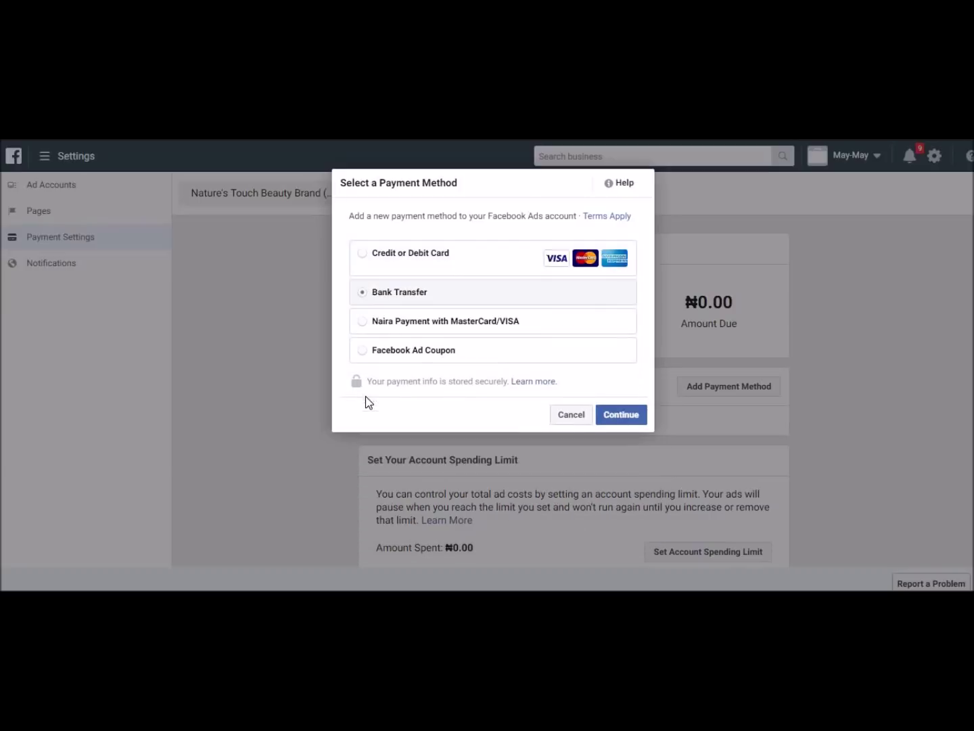
pyautogui.click(363, 322)
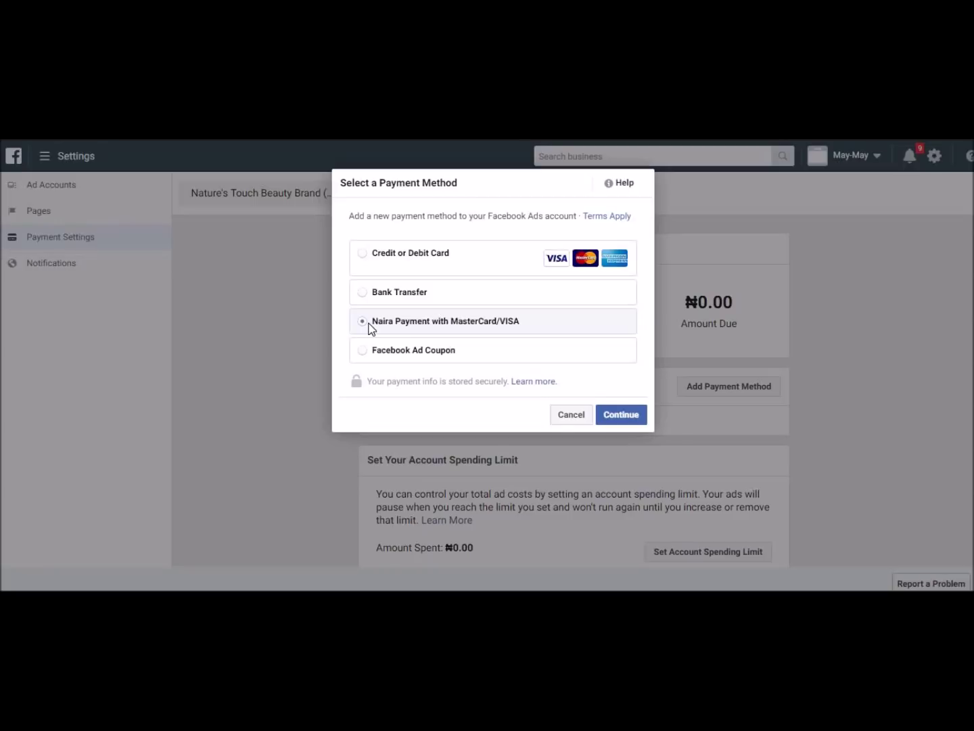
pyautogui.click(613, 420)
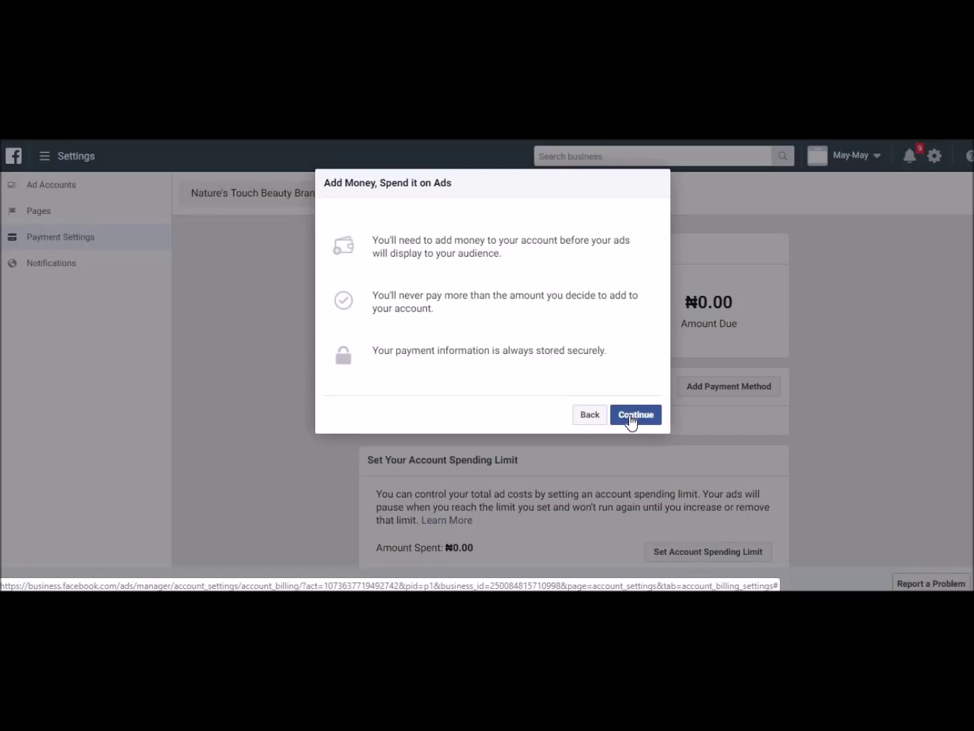
# Set the amount to add to ₦10,000.00 and review the payment.
pyautogui.click(630, 420)
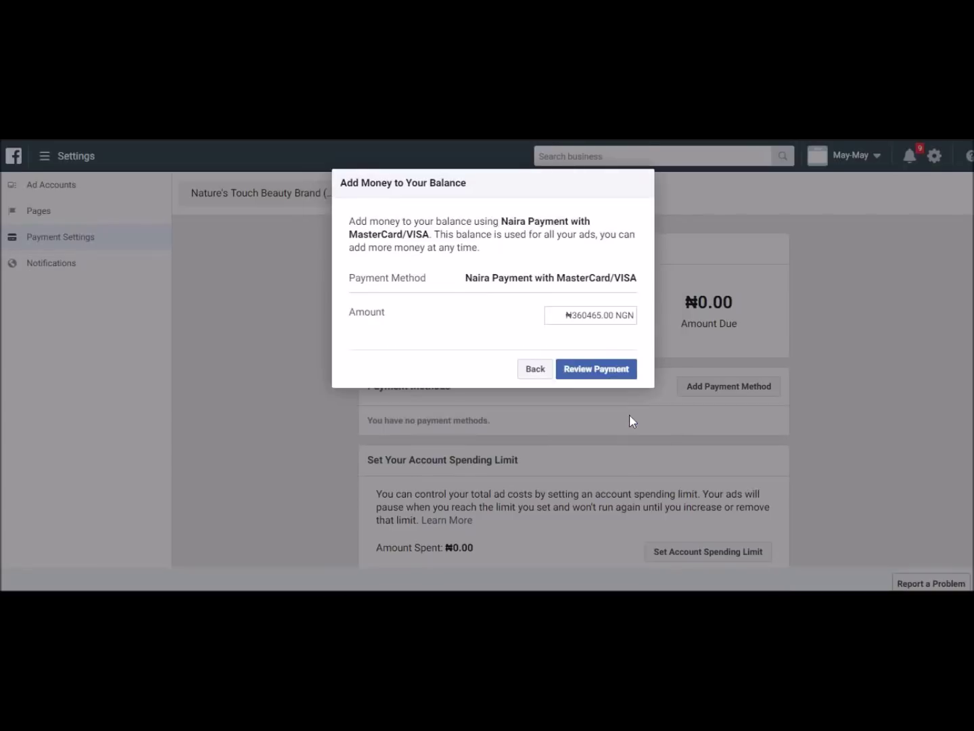
pyautogui.click(586, 315)
pyautogui.press('BackSpace')
pyautogui.press('BackSpace')
pyautogui.press('BackSpace')
pyautogui.press('BackSpace')
pyautogui.press('BackSpace')
pyautogui.press('BackSpace')
pyautogui.press('BackSpace')
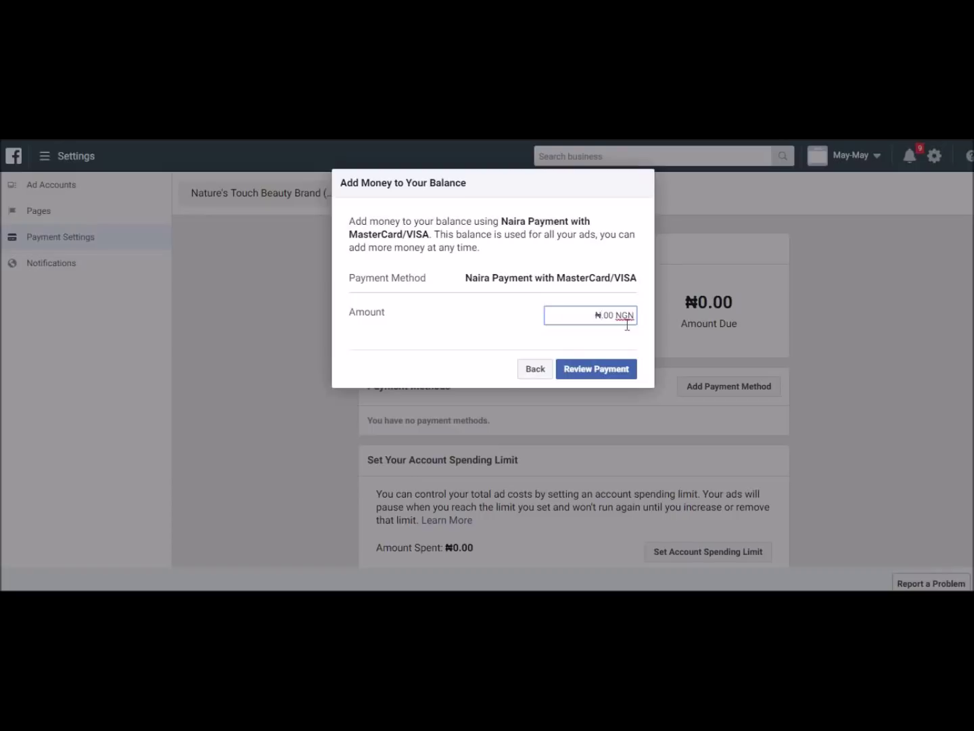
pyautogui.write('10,0.')
pyautogui.write('0000')
pyautogui.click(572, 343)
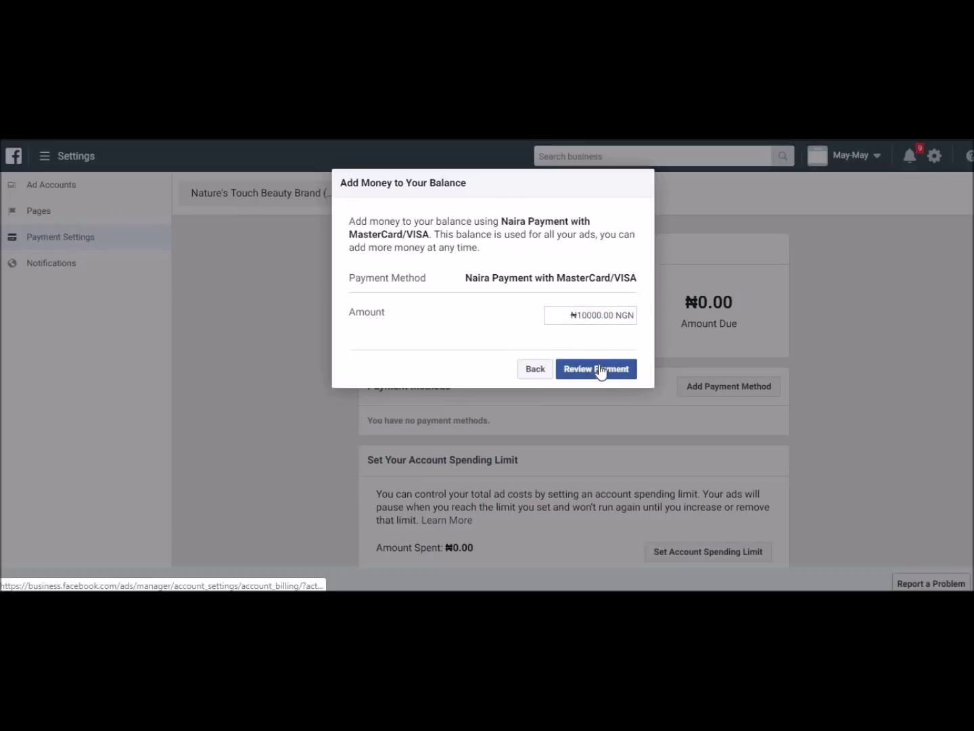
pyautogui.click(600, 316)
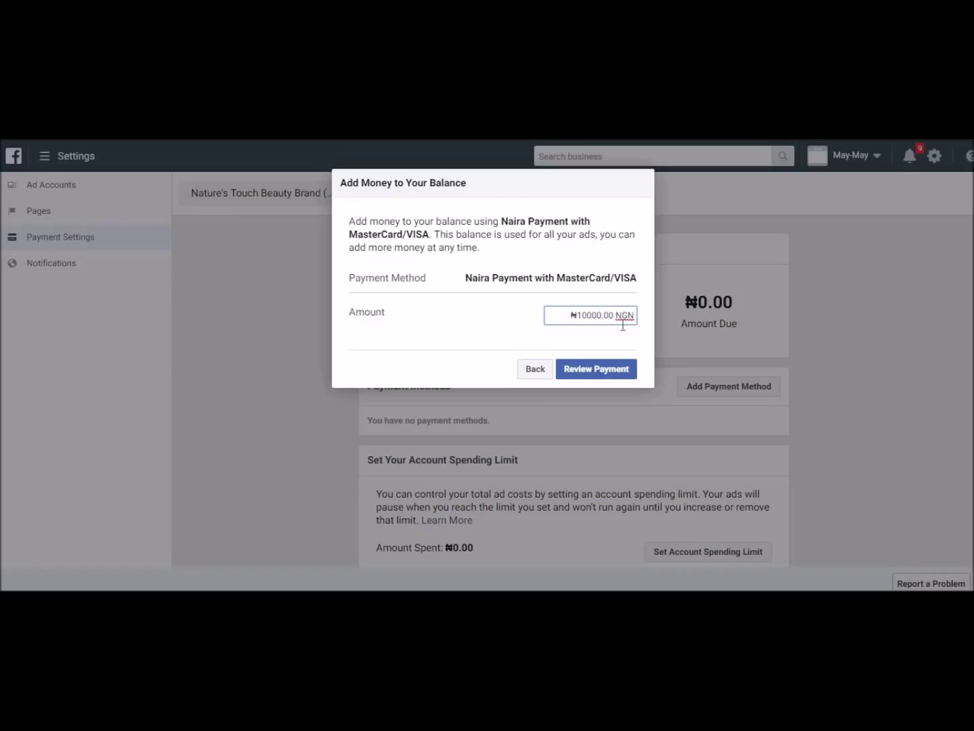
pyautogui.click(614, 372)
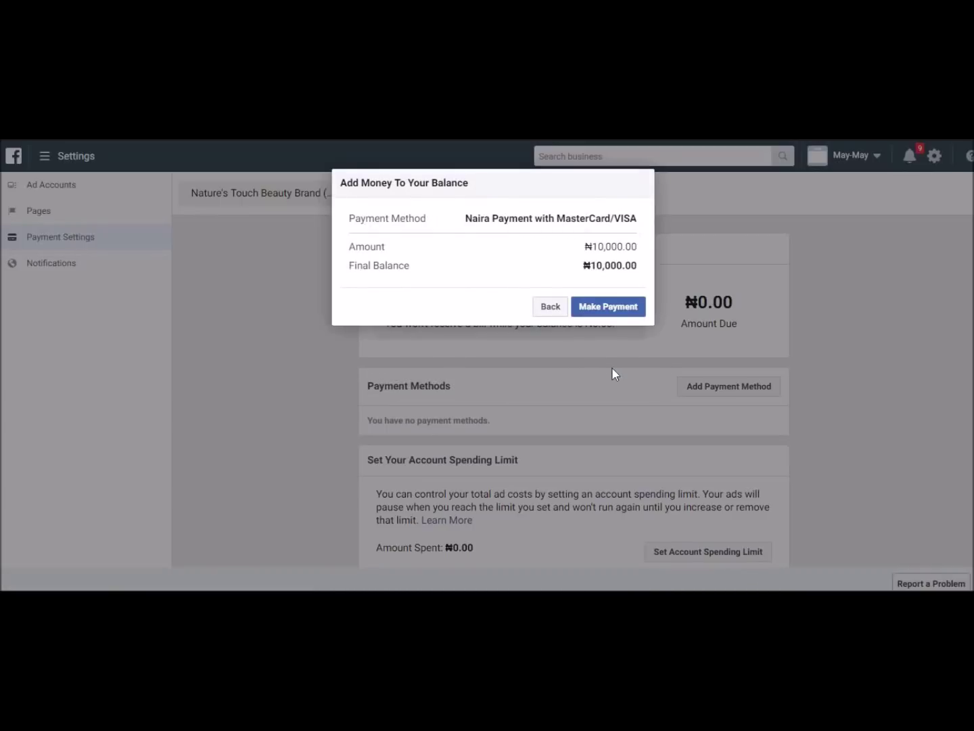
# Make the ₦10,000.00 payment and continue to the PayU payment page.
pyautogui.click(601, 312)
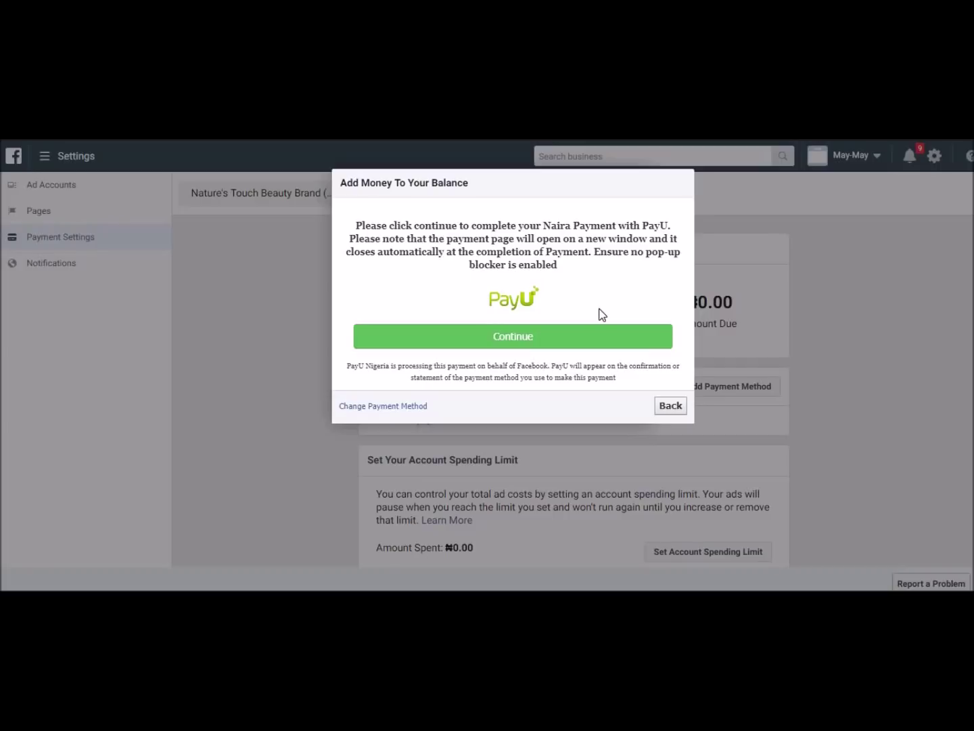
pyautogui.click(551, 336)
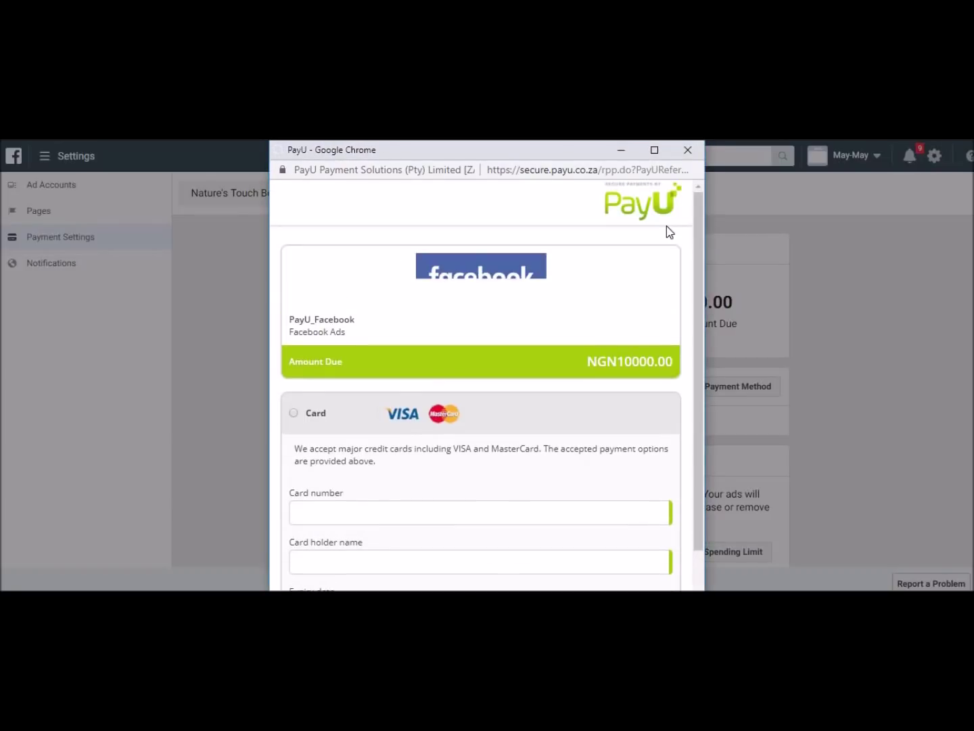
# Look over the PayU NGN10000.00 card form, then cancel without paying.
pyautogui.moveTo(698, 294); pyautogui.dragTo(694, 389)
pyautogui.scroll(-1, 693, 388)
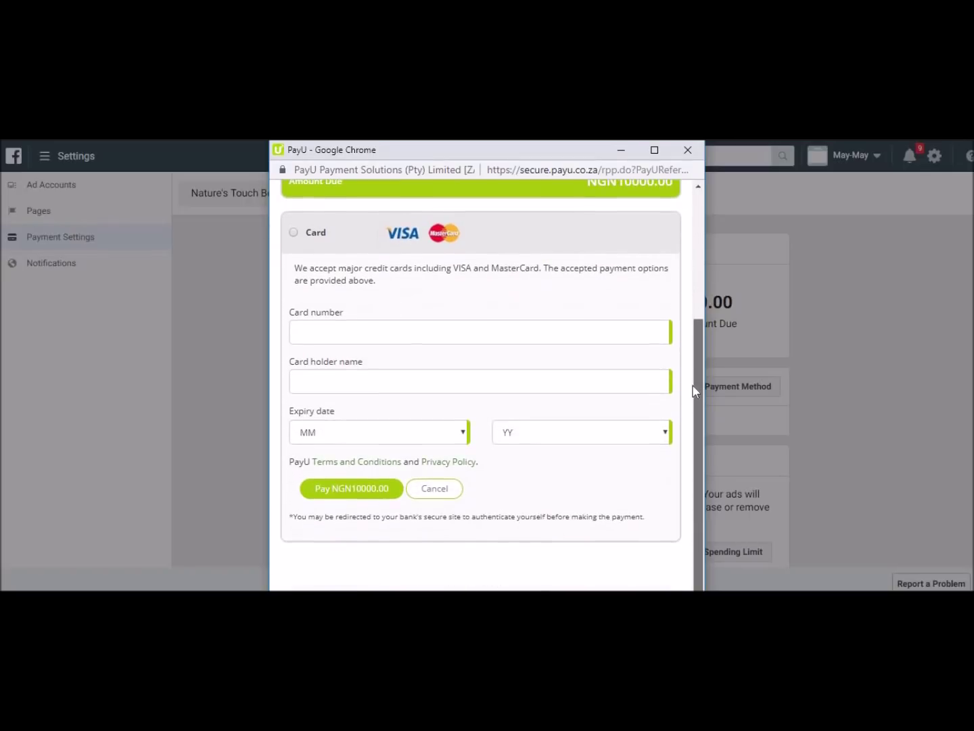
pyautogui.click(405, 337)
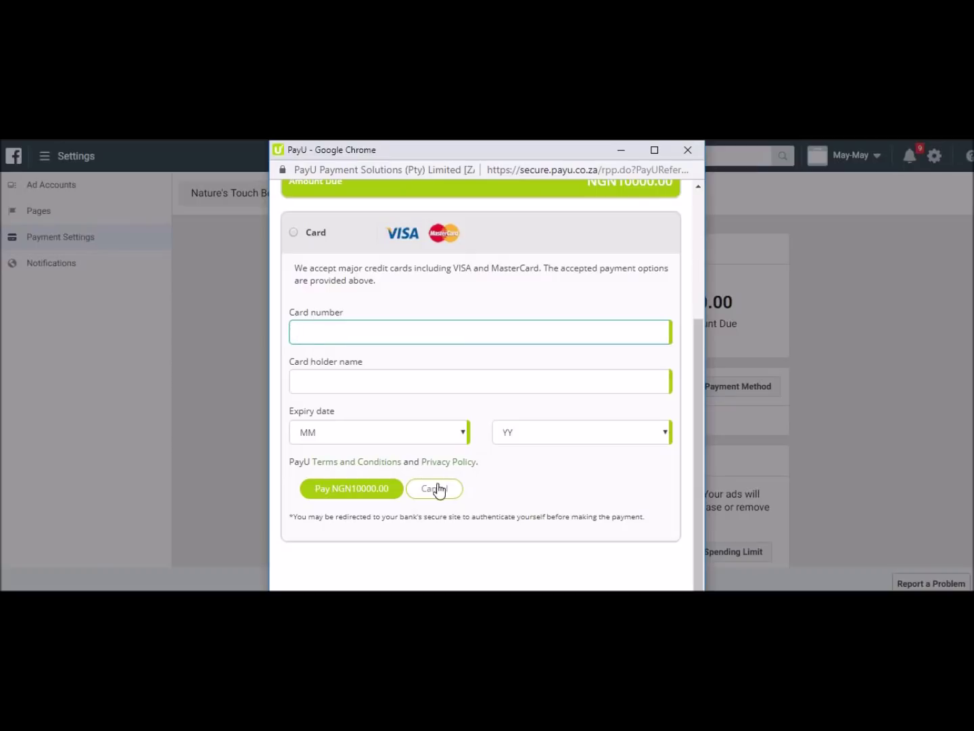
pyautogui.click(688, 150)
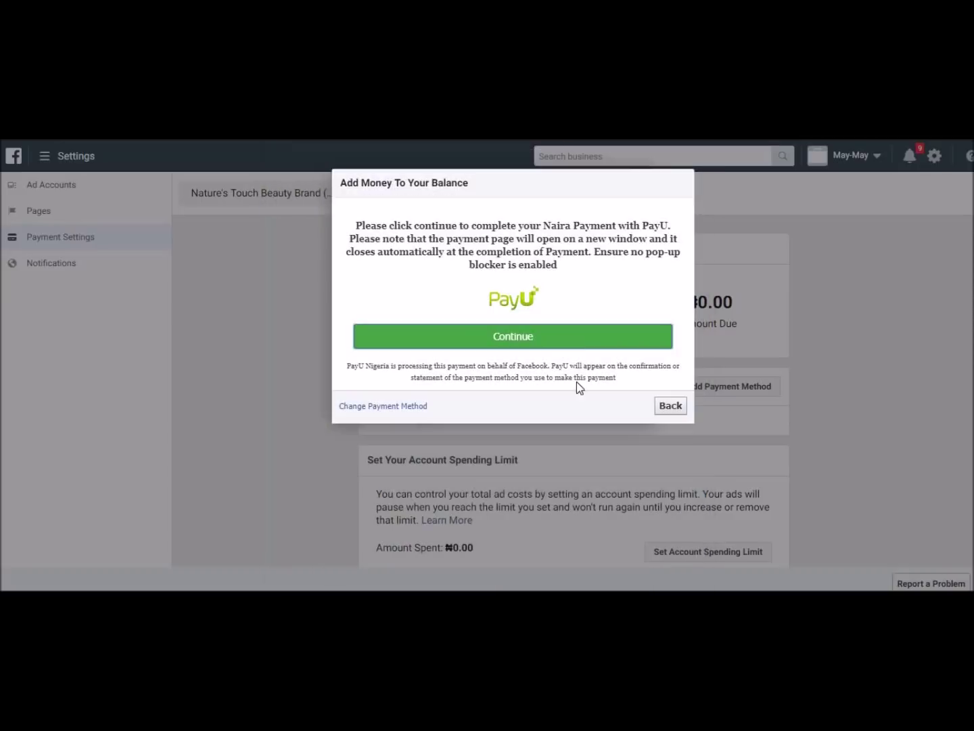
# Back out of the add-money and payment method dialogs to Payment Settings.
pyautogui.click(668, 406)
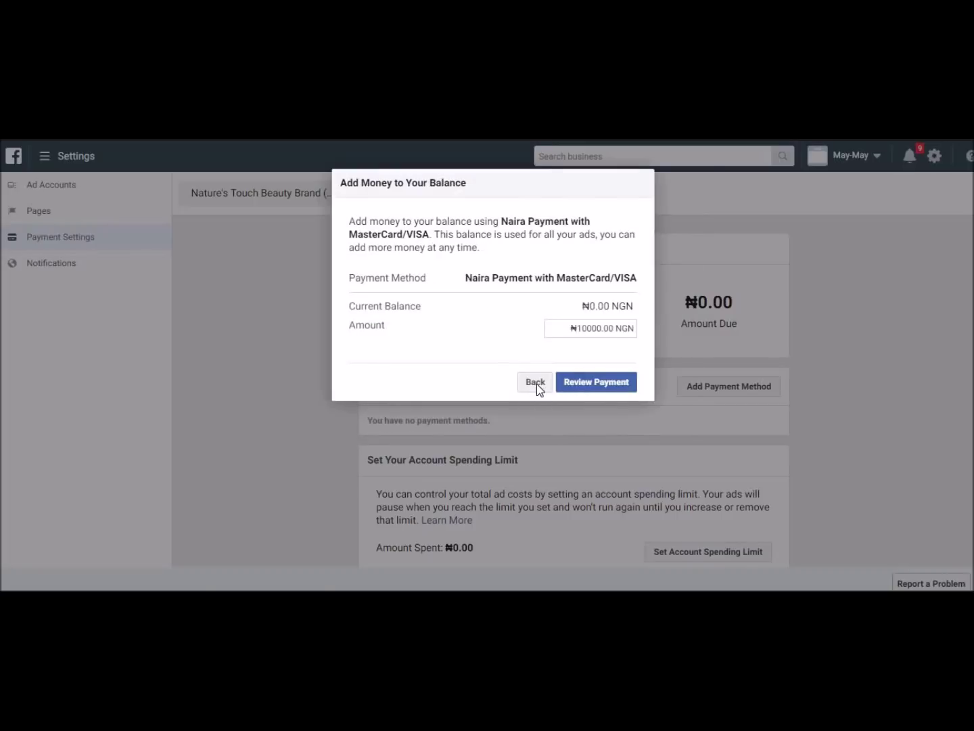
pyautogui.click(537, 384)
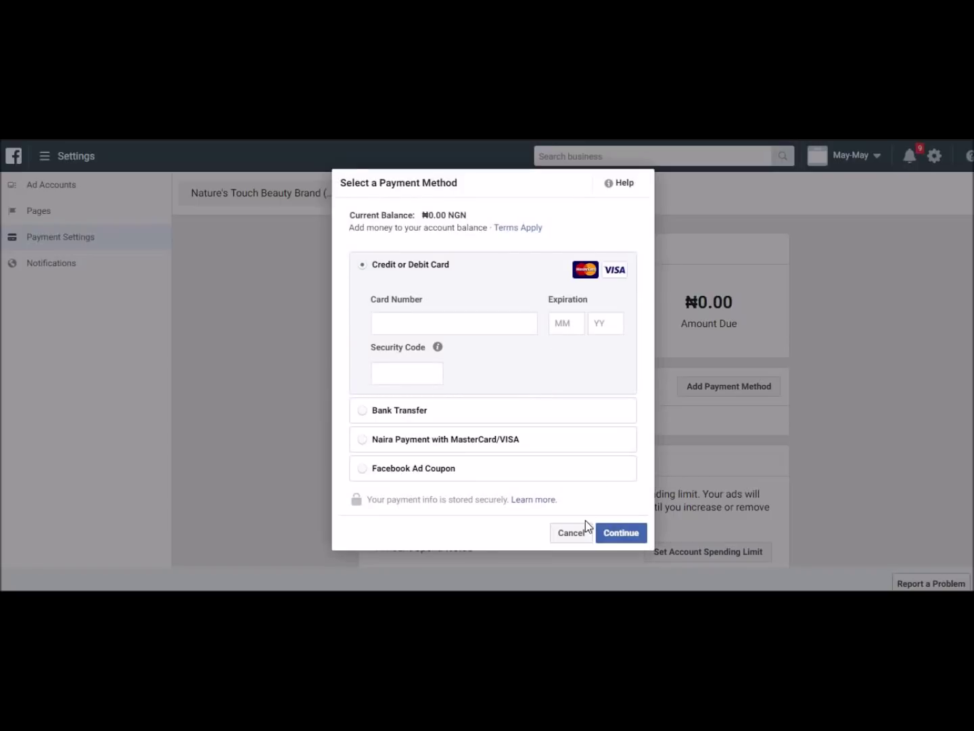
pyautogui.click(570, 533)
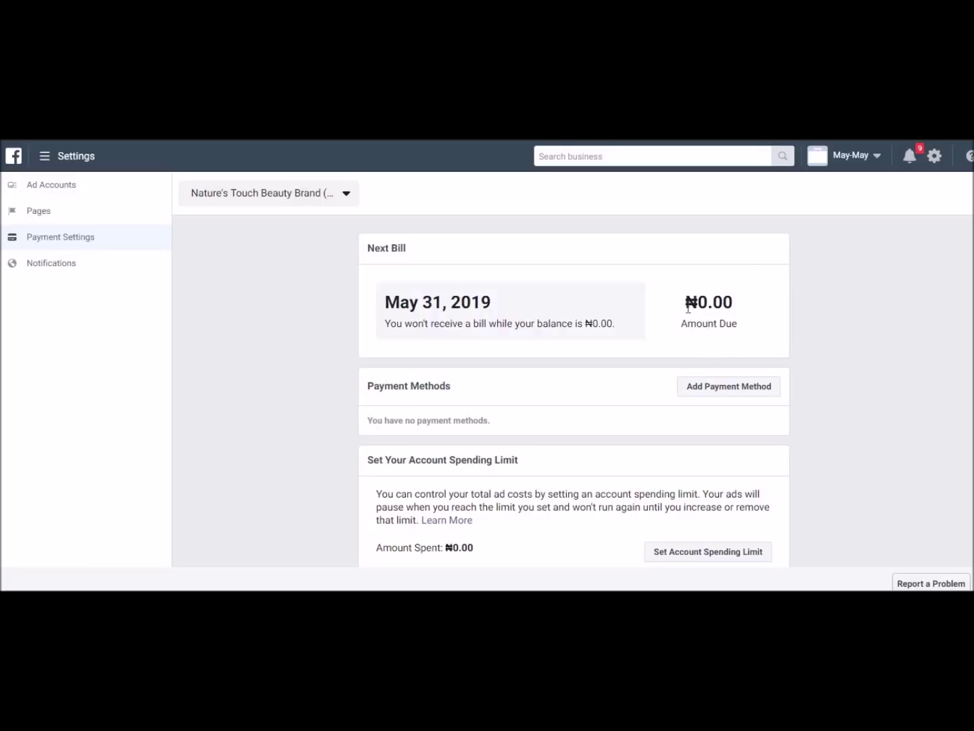
# Choose Naira Payment with MasterCard/VISA as the payment method to add.
pyautogui.click(736, 386)
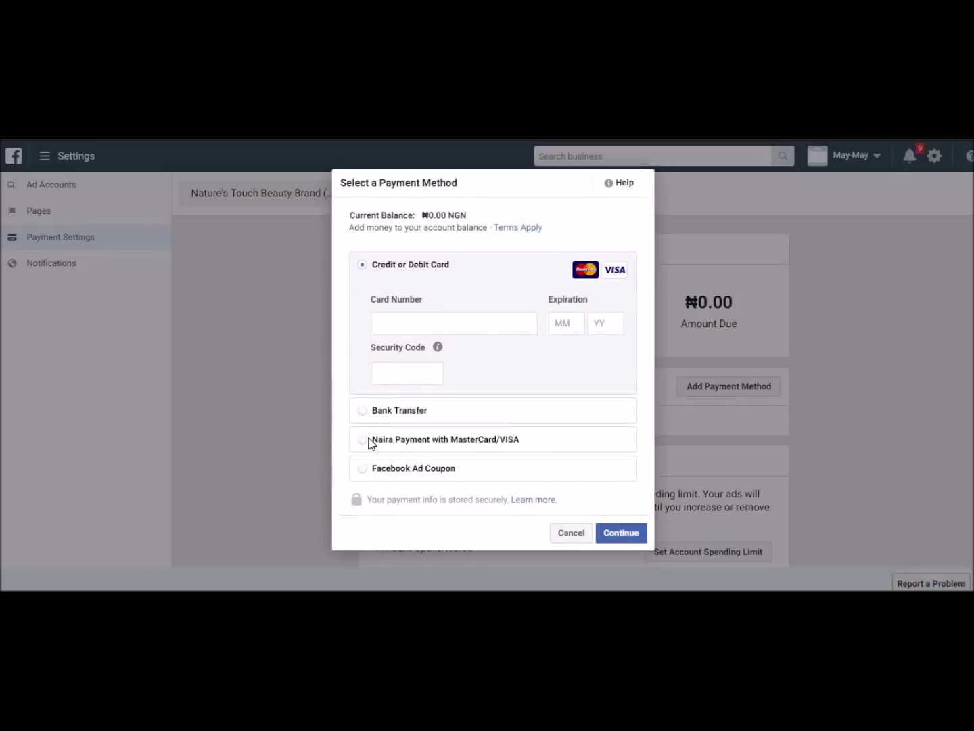
pyautogui.click(363, 440)
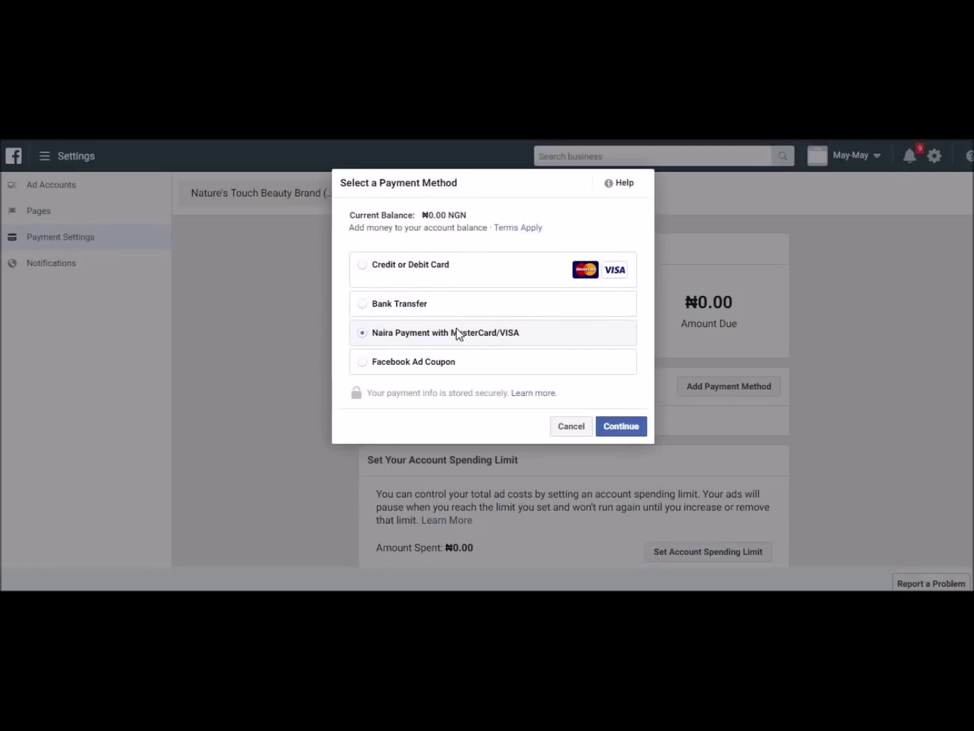
pyautogui.click(623, 436)
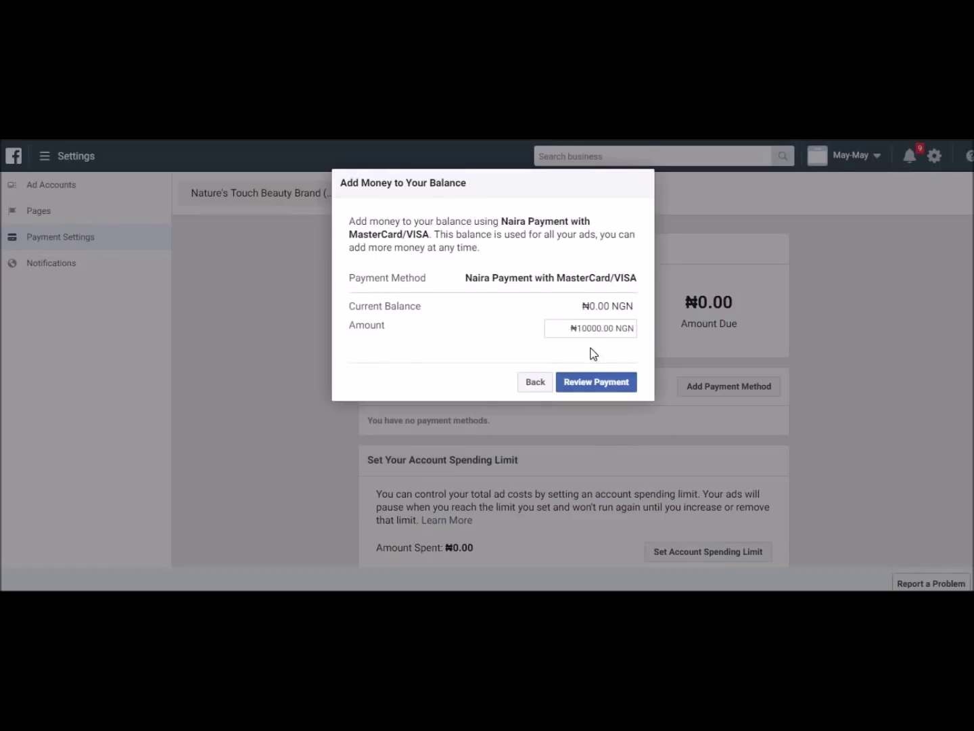
# Change the amount to add to ₦2500.00 NGN and submit it for review.
pyautogui.click(594, 336)
pyautogui.press('BackSpace')
pyautogui.press('BackSpace')
pyautogui.press('BackSpace')
pyautogui.press('BackSpace')
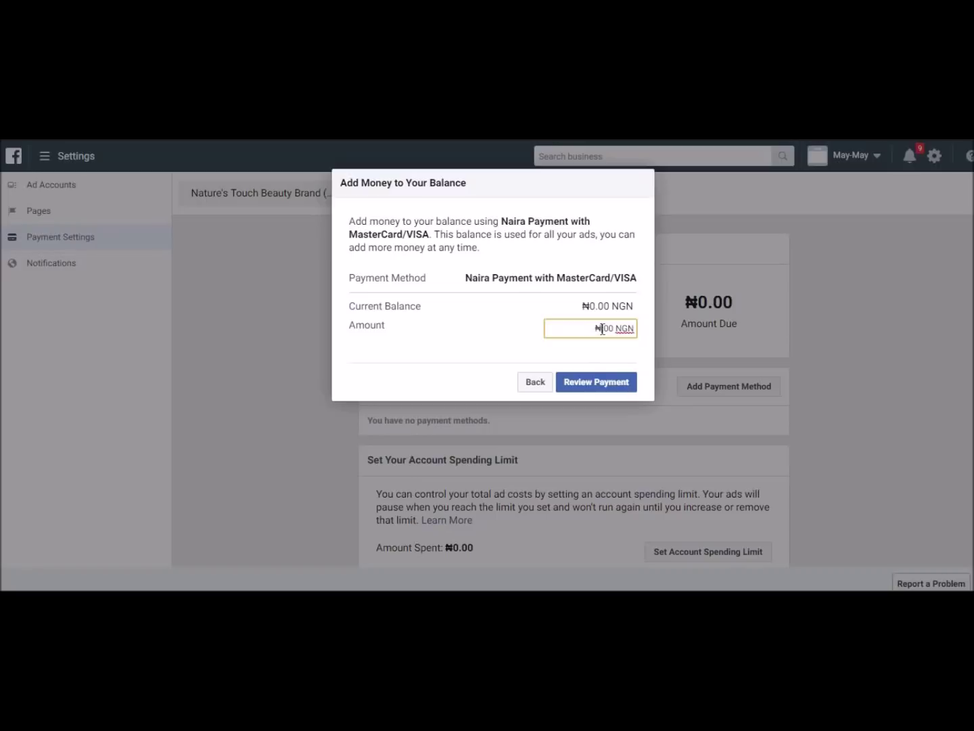
pyautogui.write('00')
pyautogui.click(483, 337)
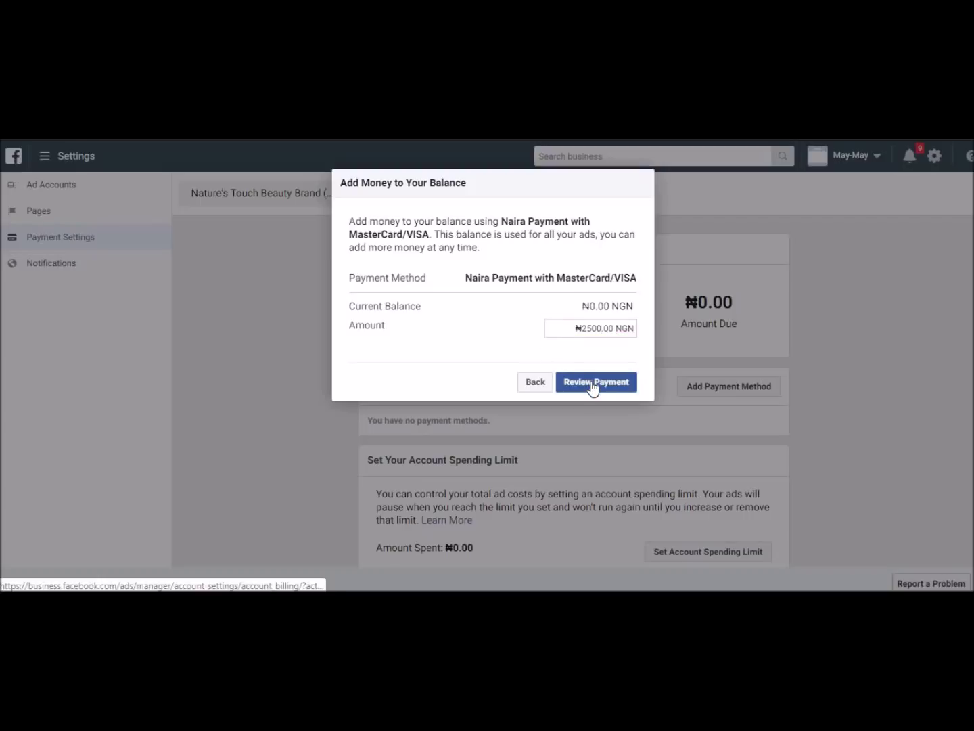
pyautogui.click(536, 393)
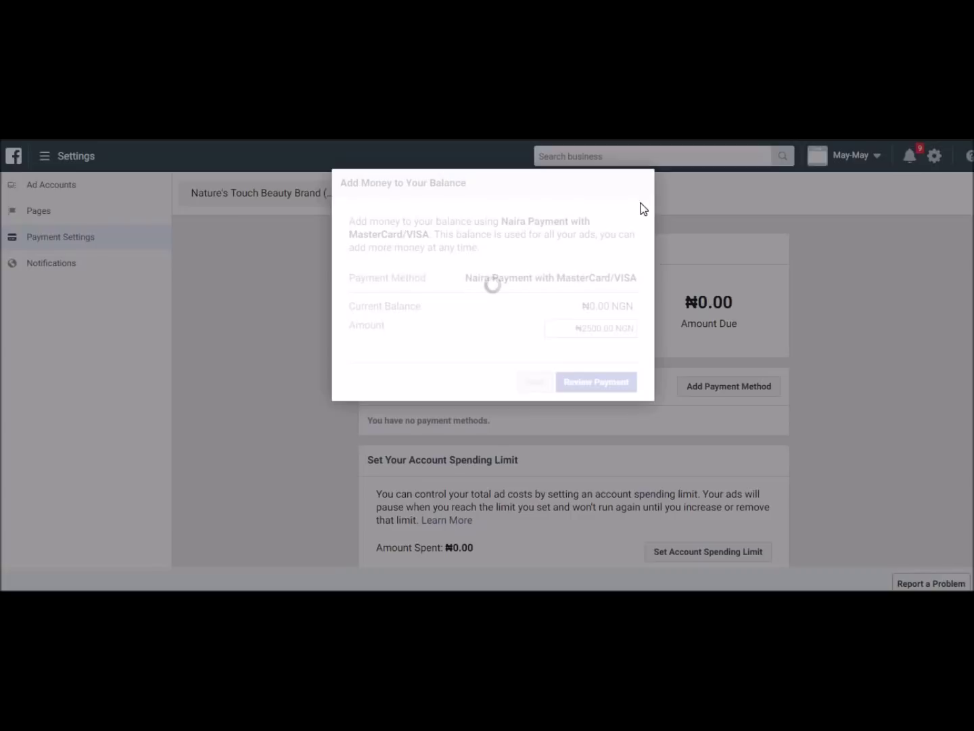
# Cancel the payment dialog and return to the Business Manager home page.
pyautogui.click(570, 533)
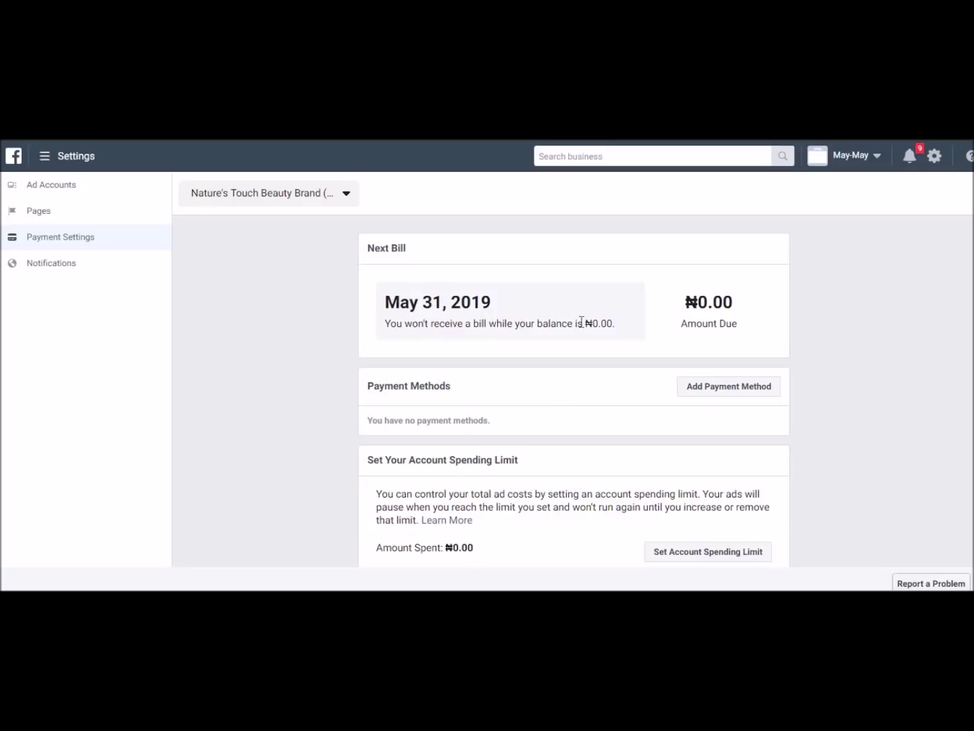
pyautogui.click(9, 162)
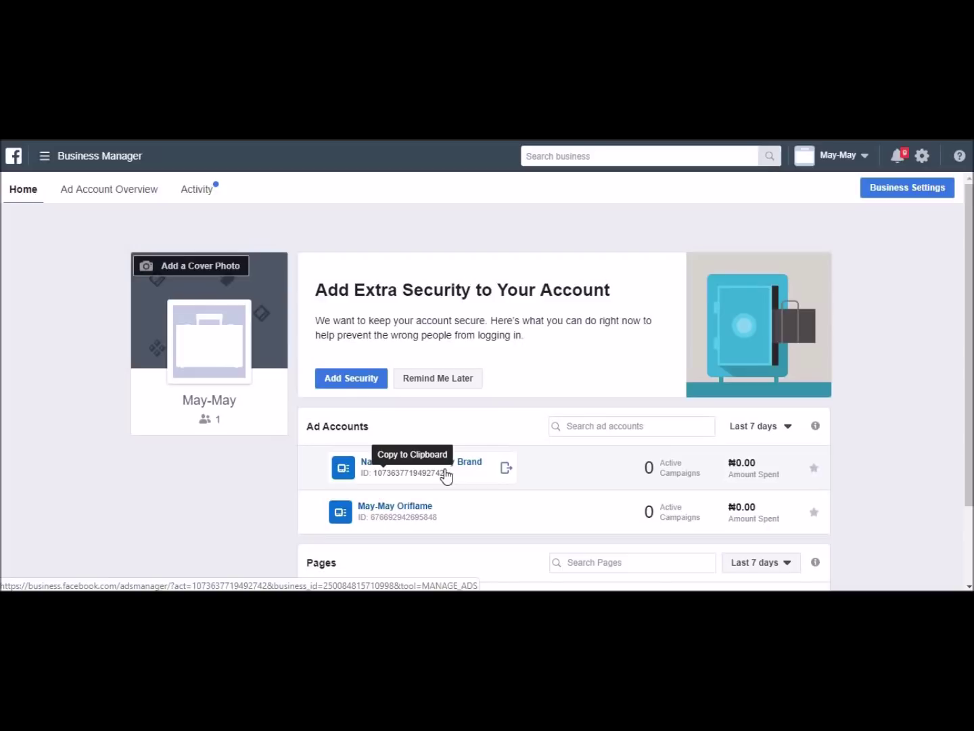
# In Business Settings, go to Accounts > Ad Accounts and open the + Add options.
pyautogui.click(927, 195)
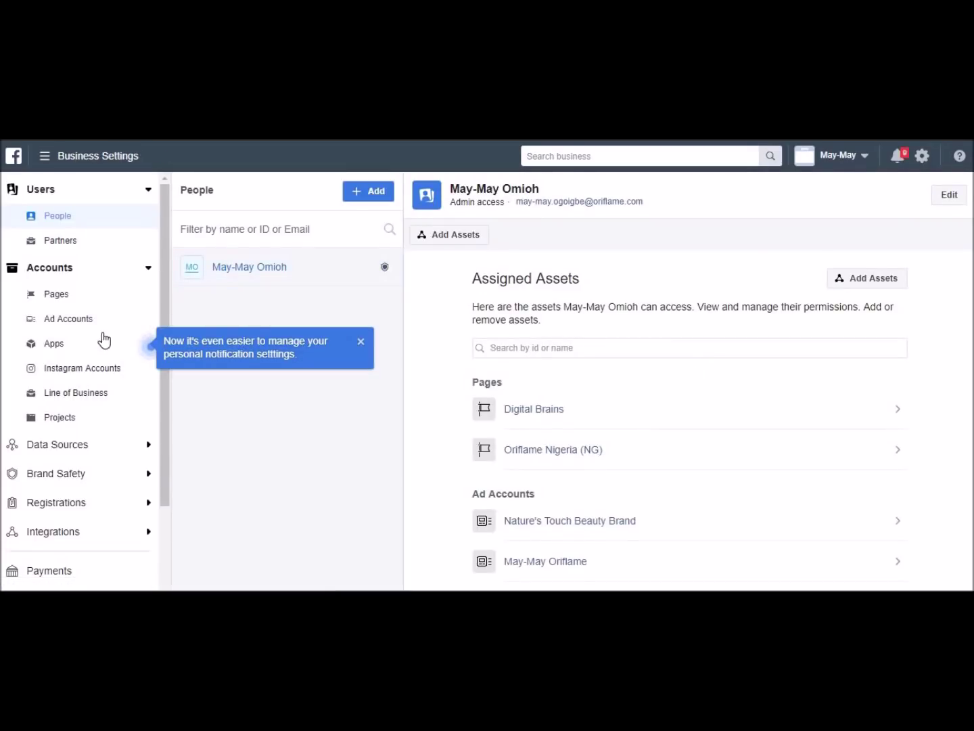
pyautogui.click(70, 325)
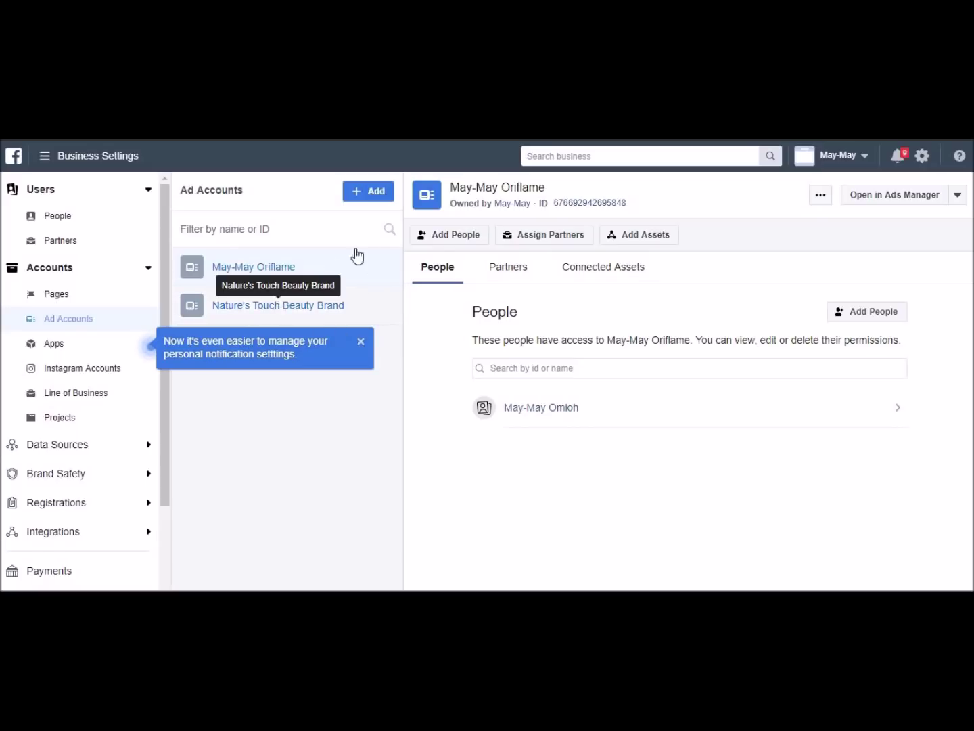
pyautogui.click(376, 200)
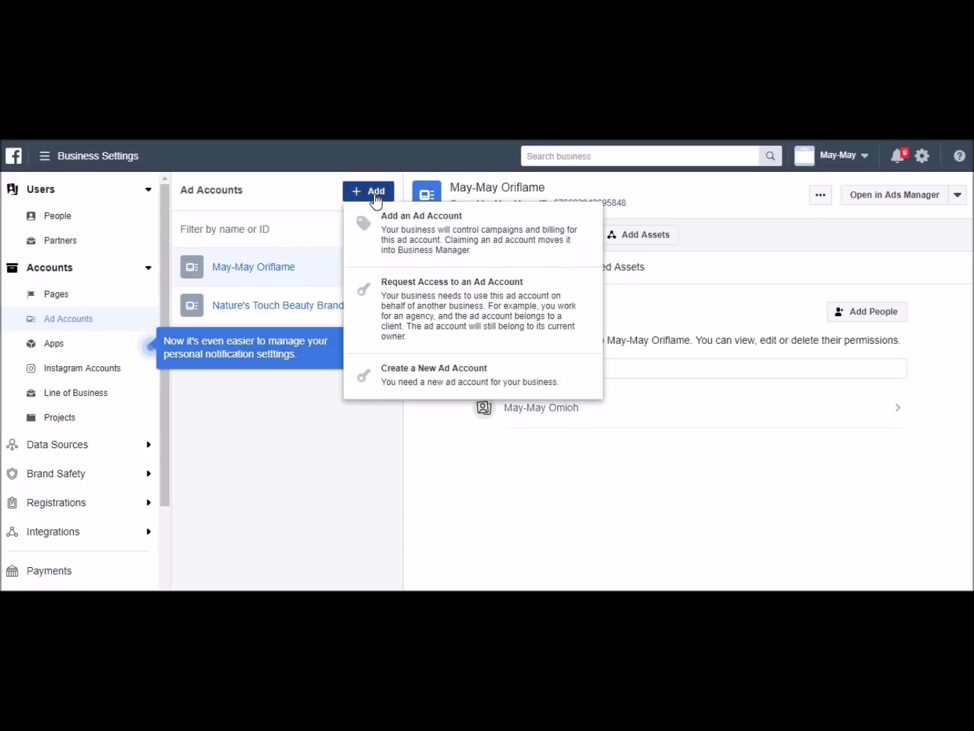
# Start a new ad account named 'Latins Spice'.
pyautogui.click(458, 377)
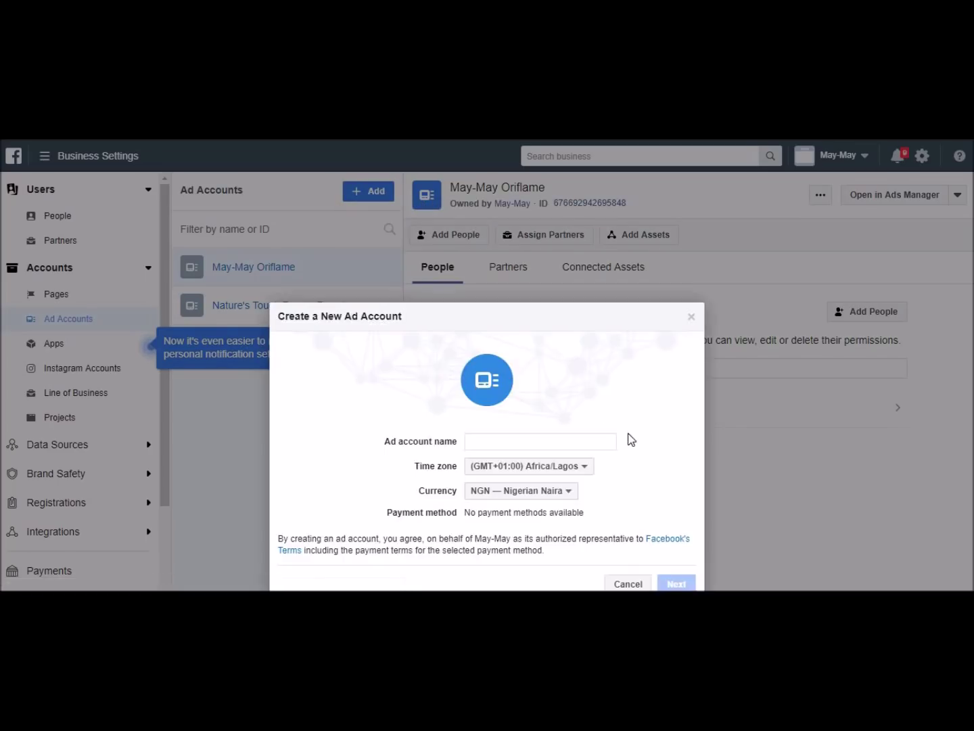
pyautogui.click(503, 444)
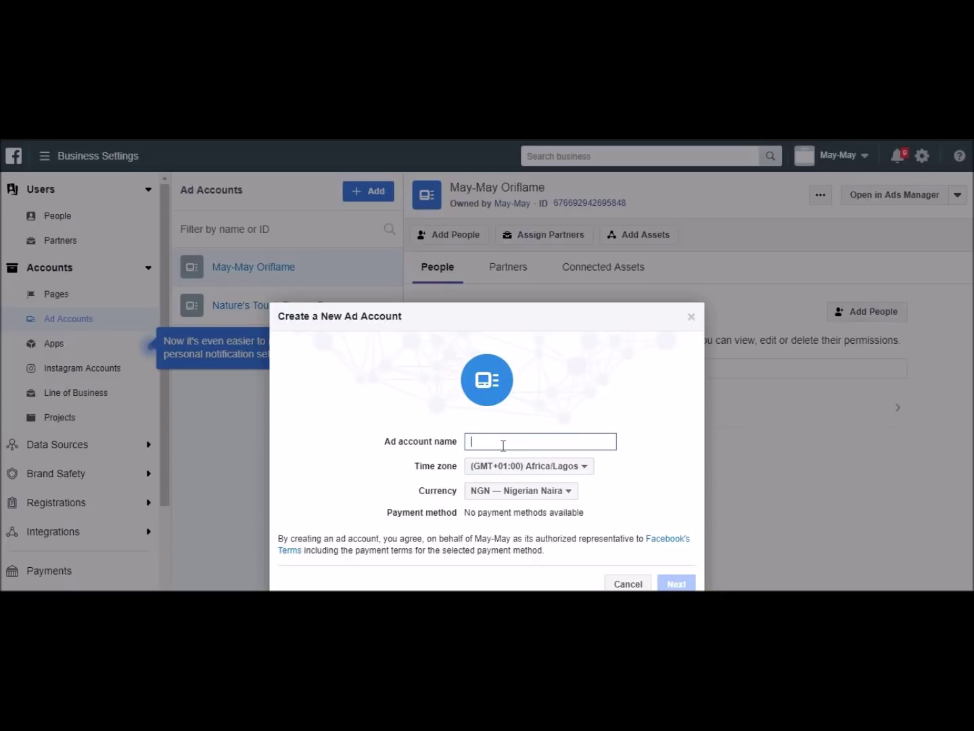
pyautogui.write('L')
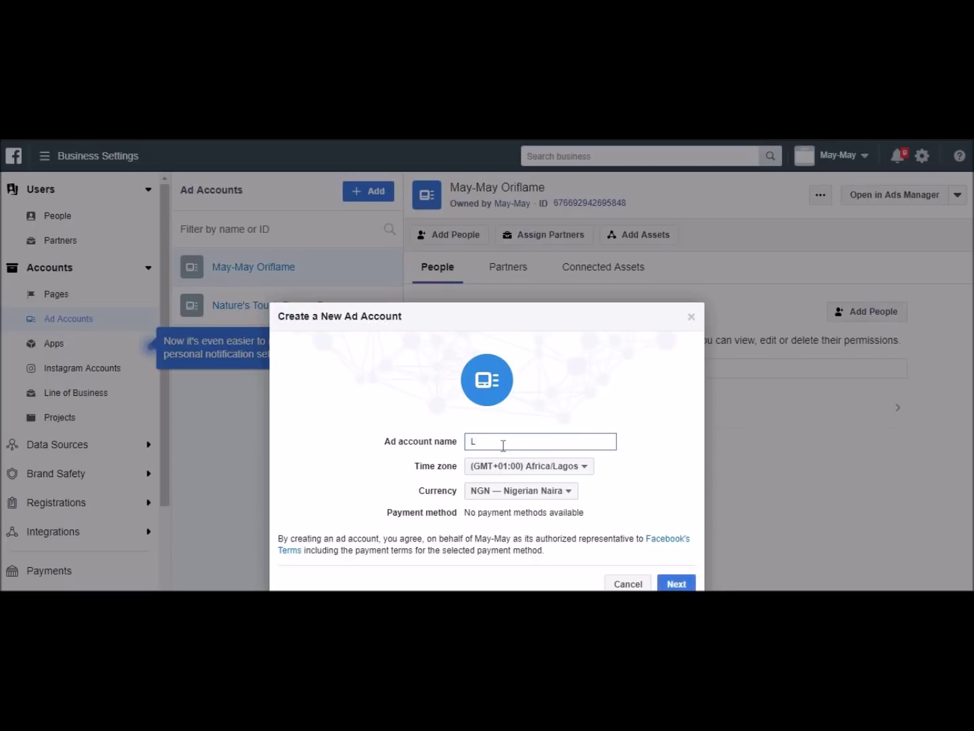
pyautogui.write('atins')
pyautogui.press('BackSpace')
pyautogui.press('BackSpace')
pyautogui.press('BackSpace')
pyautogui.write('ce')
# Keep the currency as NGN, discard the form, and open Nature's Touch Beauty Brand.
pyautogui.click(560, 493)
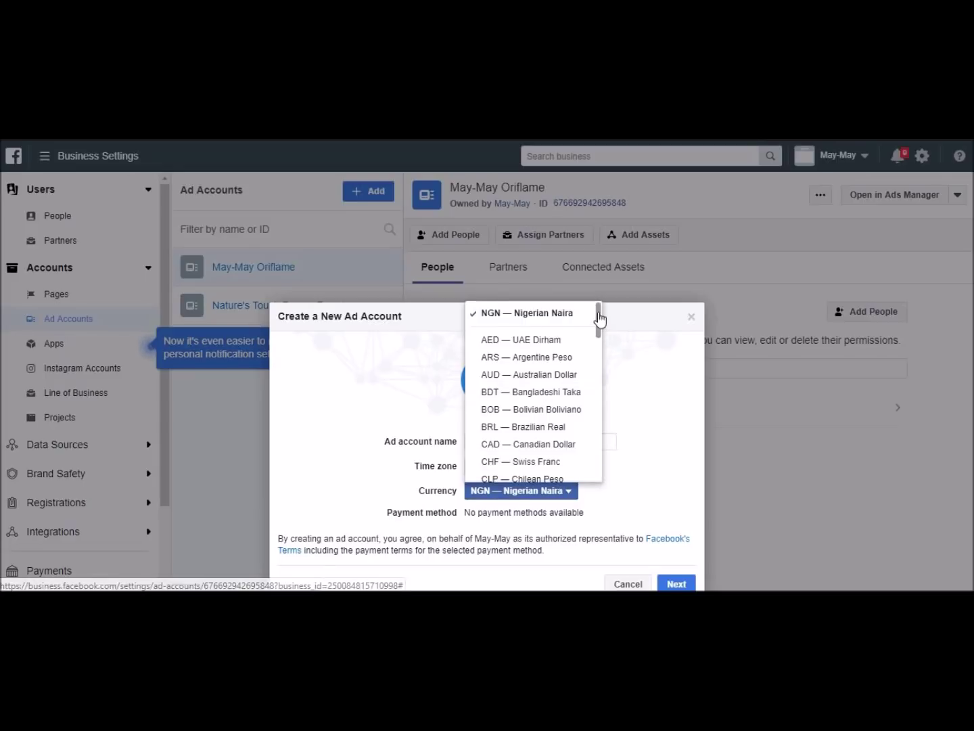
pyautogui.moveTo(600, 342); pyautogui.dragTo(596, 291)
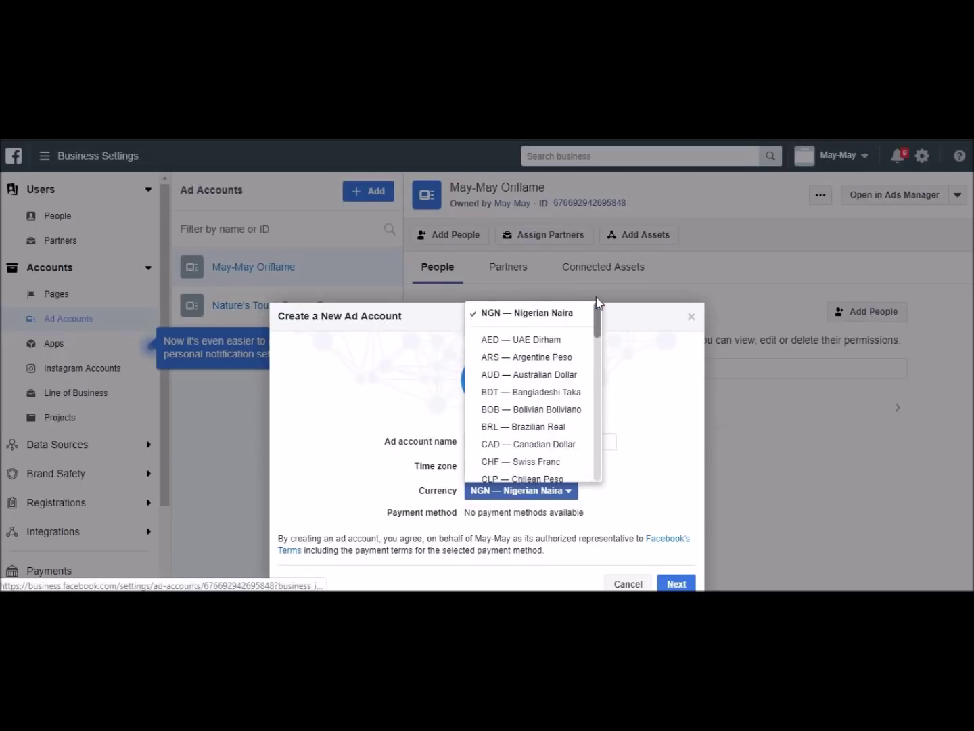
pyautogui.click(530, 313)
pyautogui.click(568, 492)
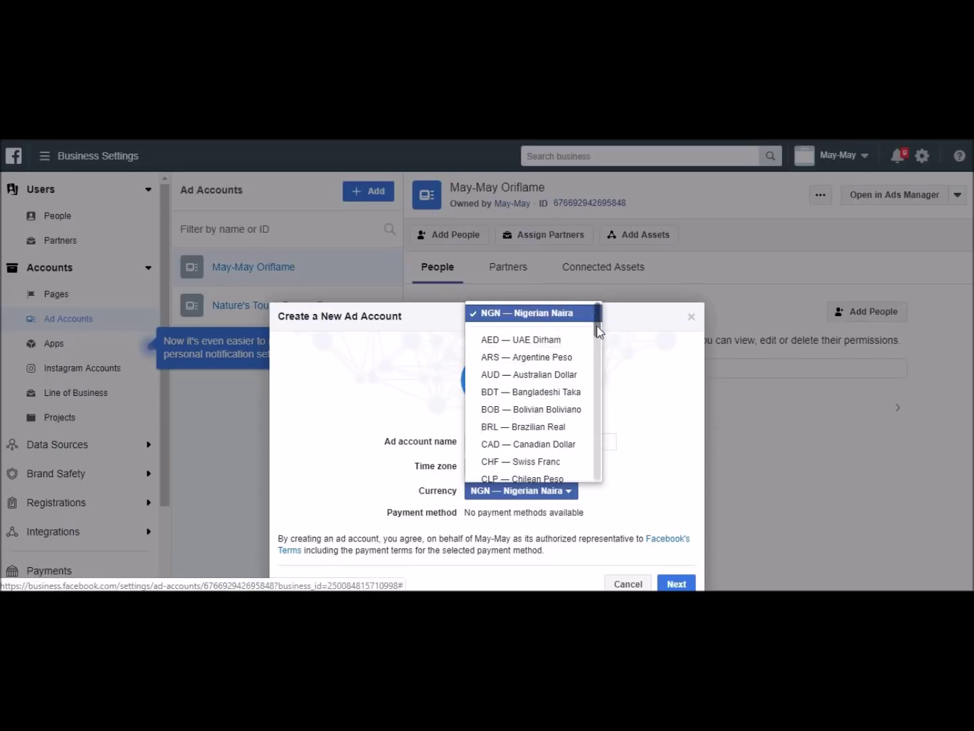
pyautogui.moveTo(600, 338); pyautogui.dragTo(603, 403)
pyautogui.click(568, 495)
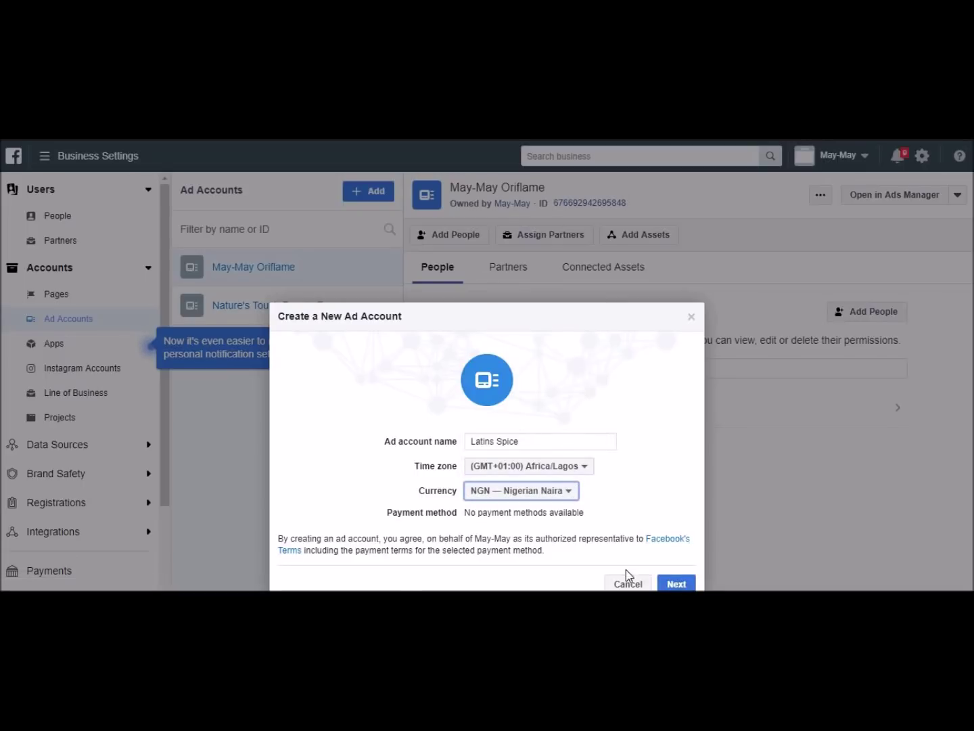
pyautogui.click(692, 316)
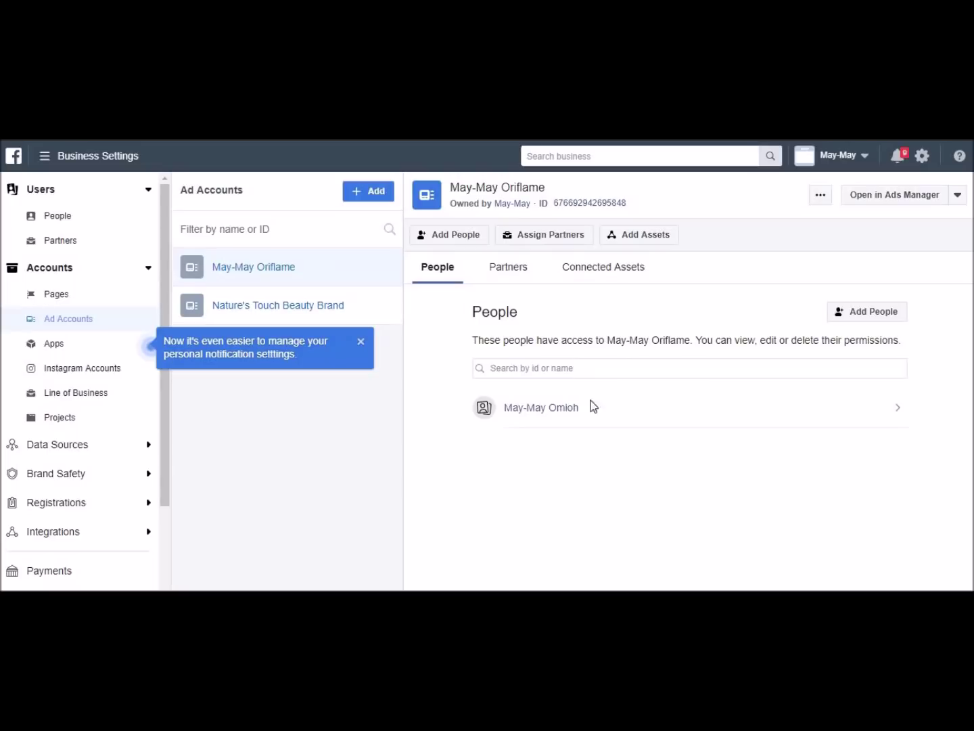
pyautogui.click(290, 313)
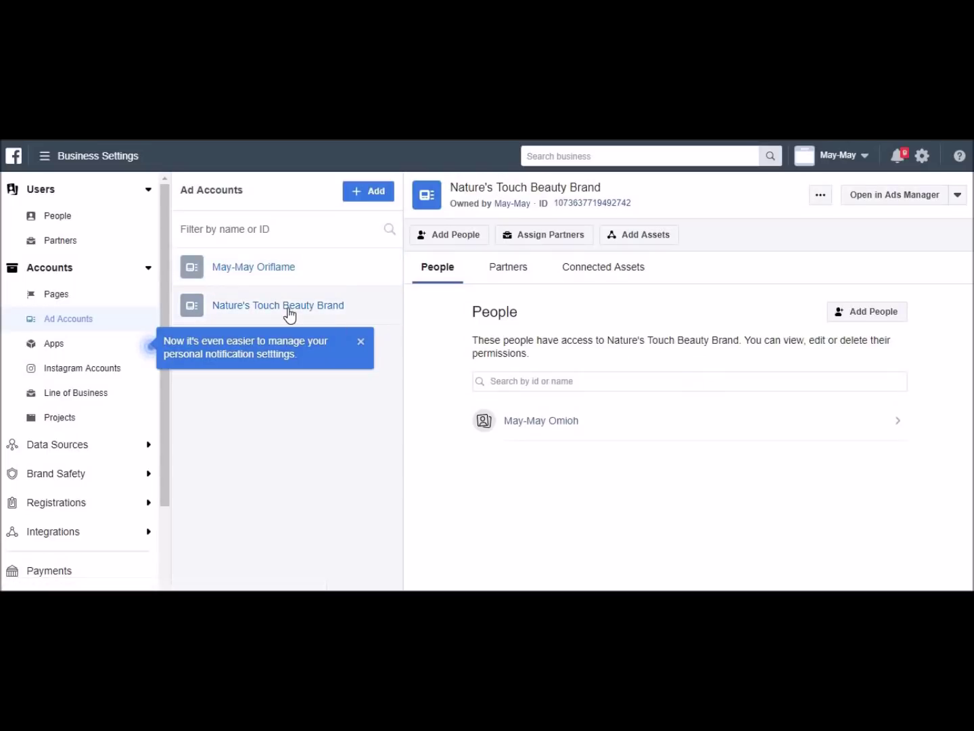
# Add money to Nature's Touch Beauty Brand via Naira Payment with MasterCard/VISA.
pyautogui.click(958, 197)
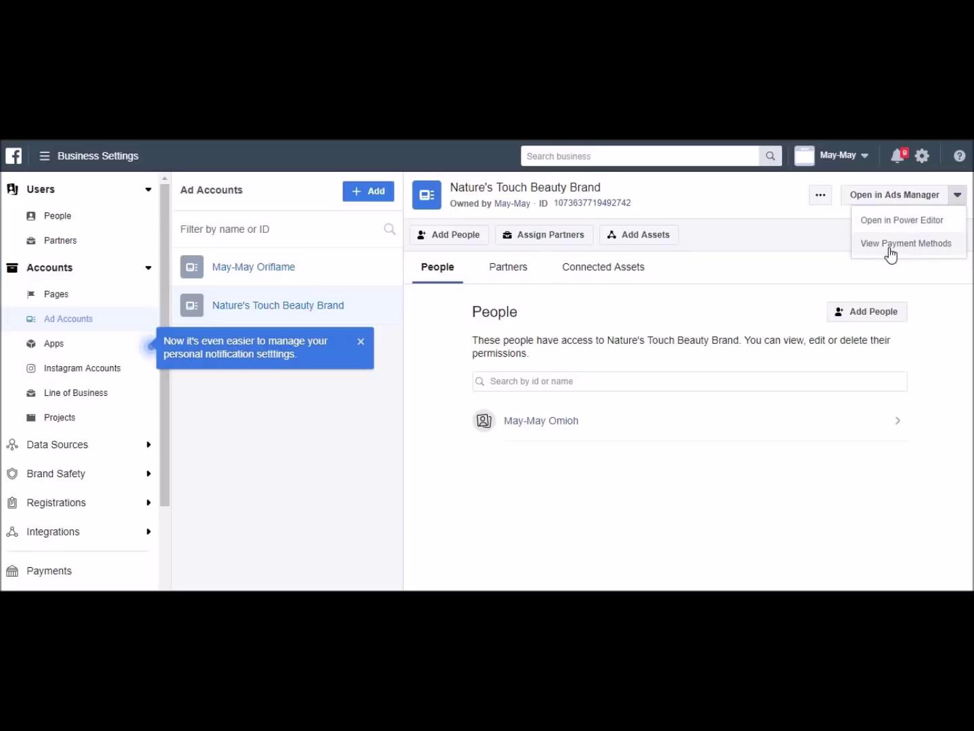
pyautogui.click(890, 247)
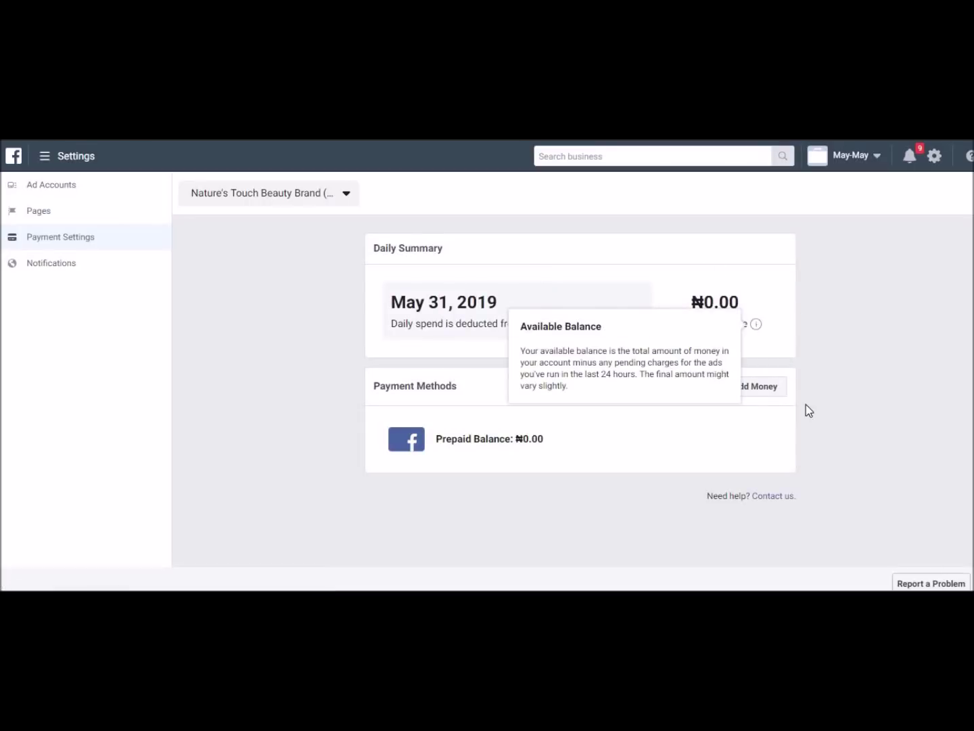
pyautogui.click(770, 392)
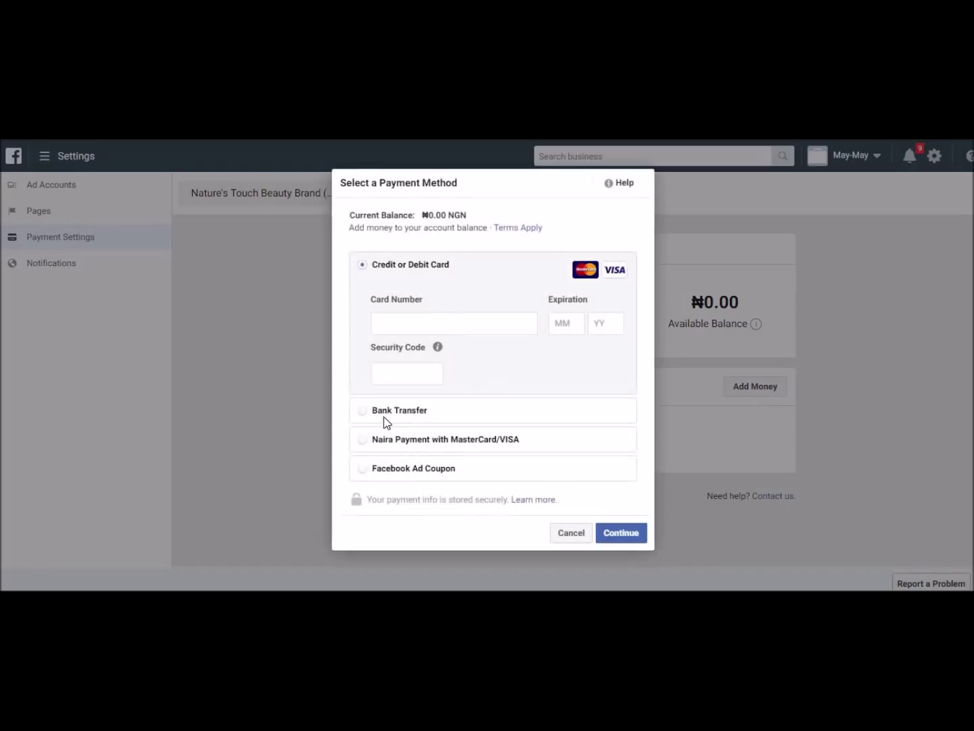
pyautogui.click(364, 440)
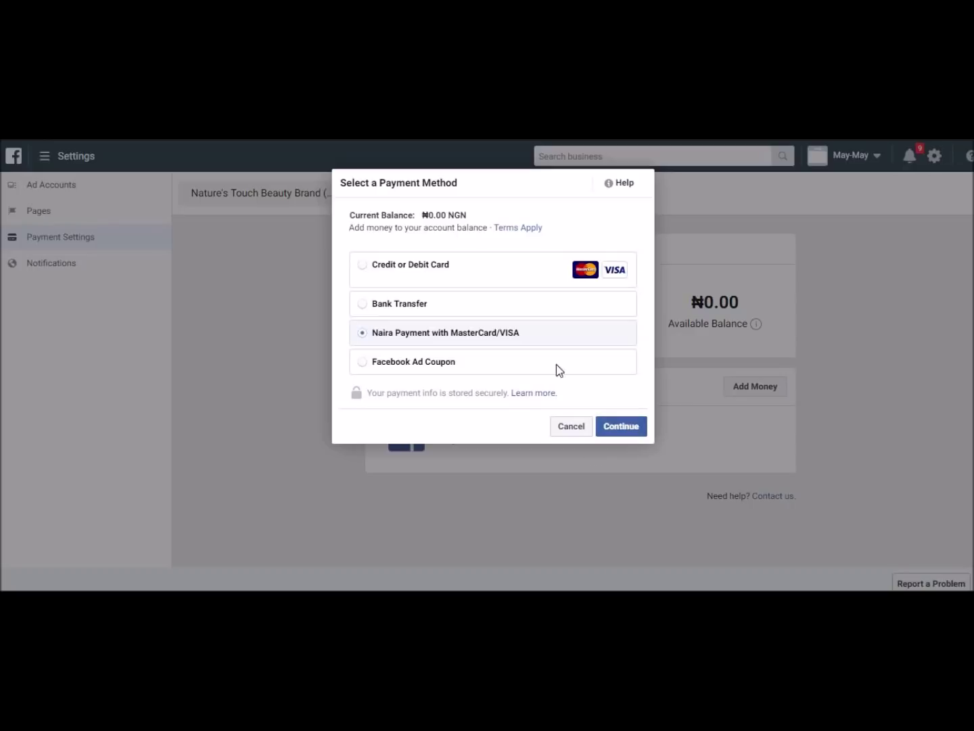
pyautogui.click(571, 427)
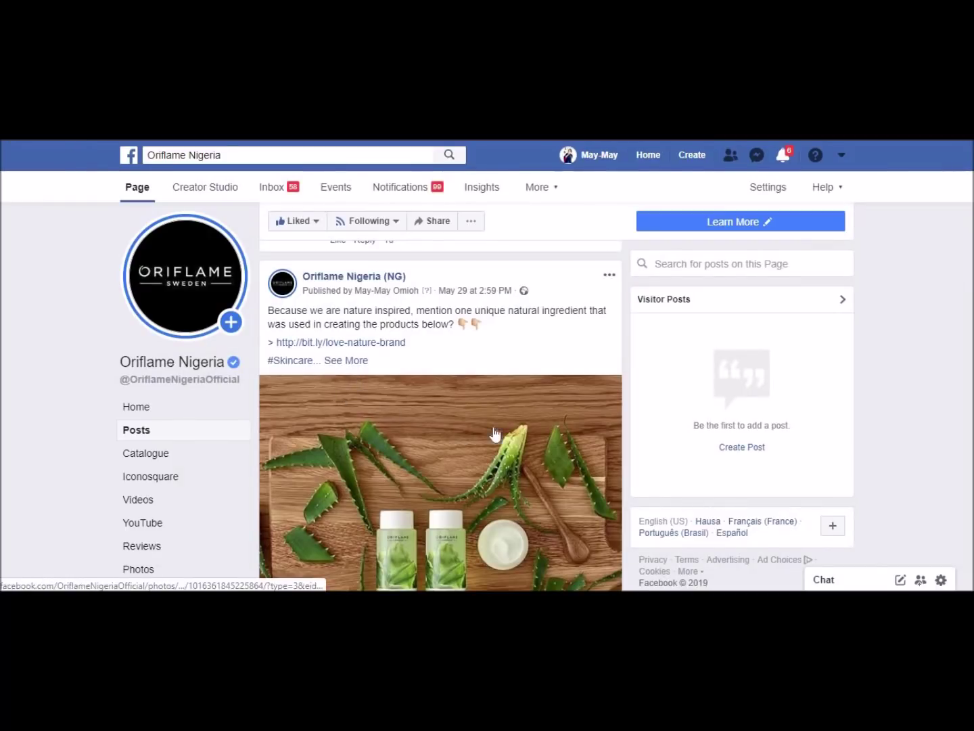
# Open Boost Post on Oriflame Nigeria's aloe vera post and scroll to the Payment section.
pyautogui.scroll(-1, 931, 395)
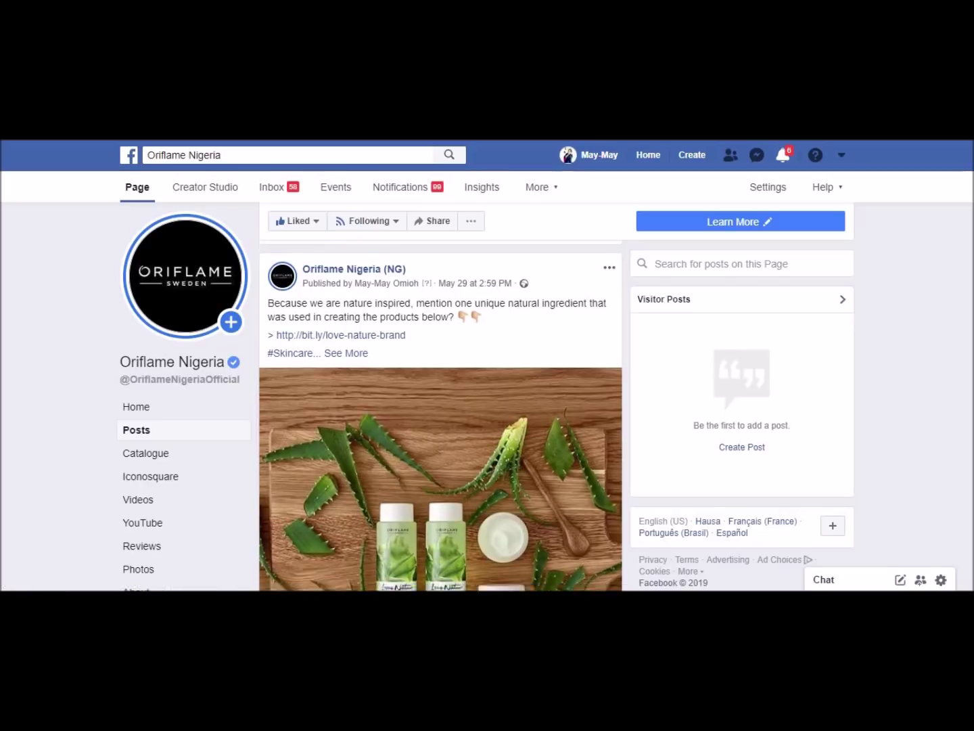
pyautogui.scroll(-5, 931, 396)
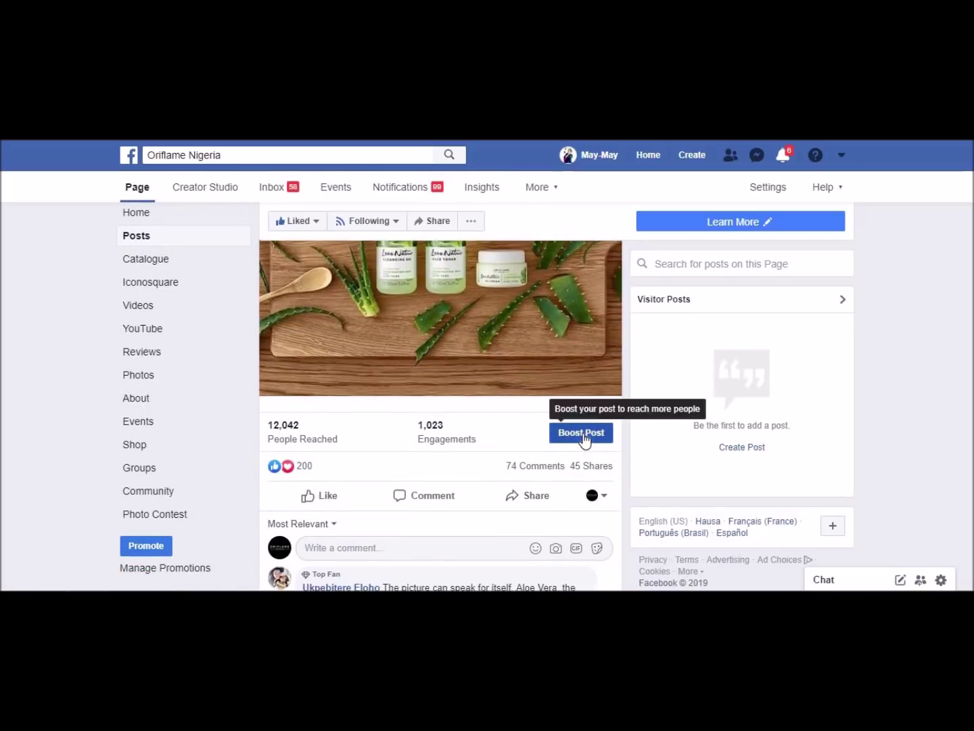
pyautogui.click(582, 435)
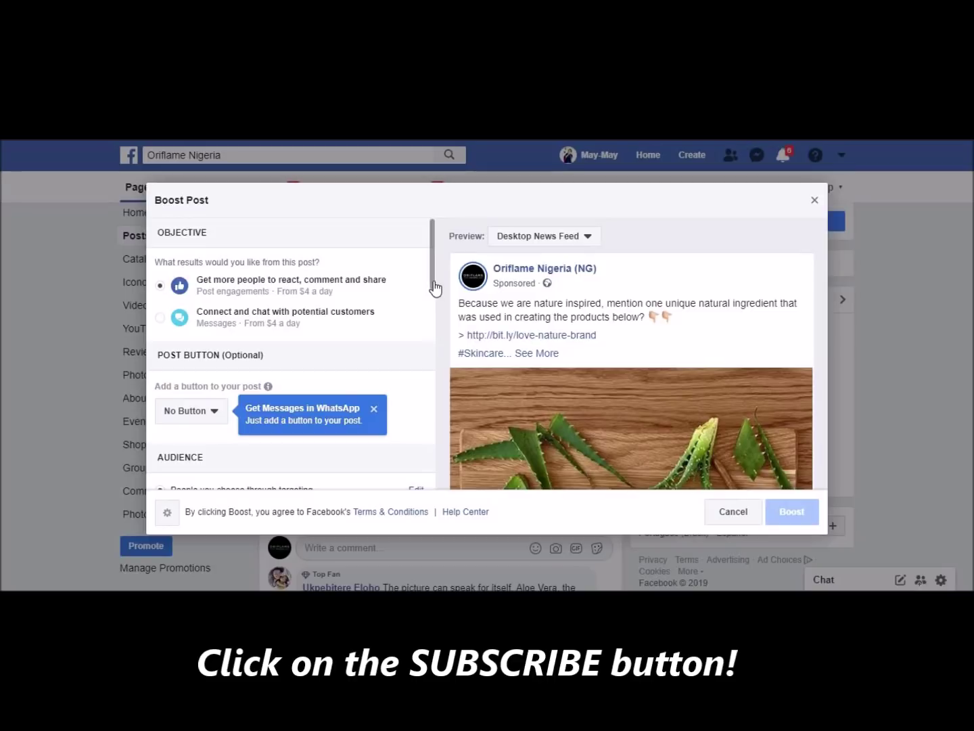
pyautogui.scroll(-5, 433, 310)
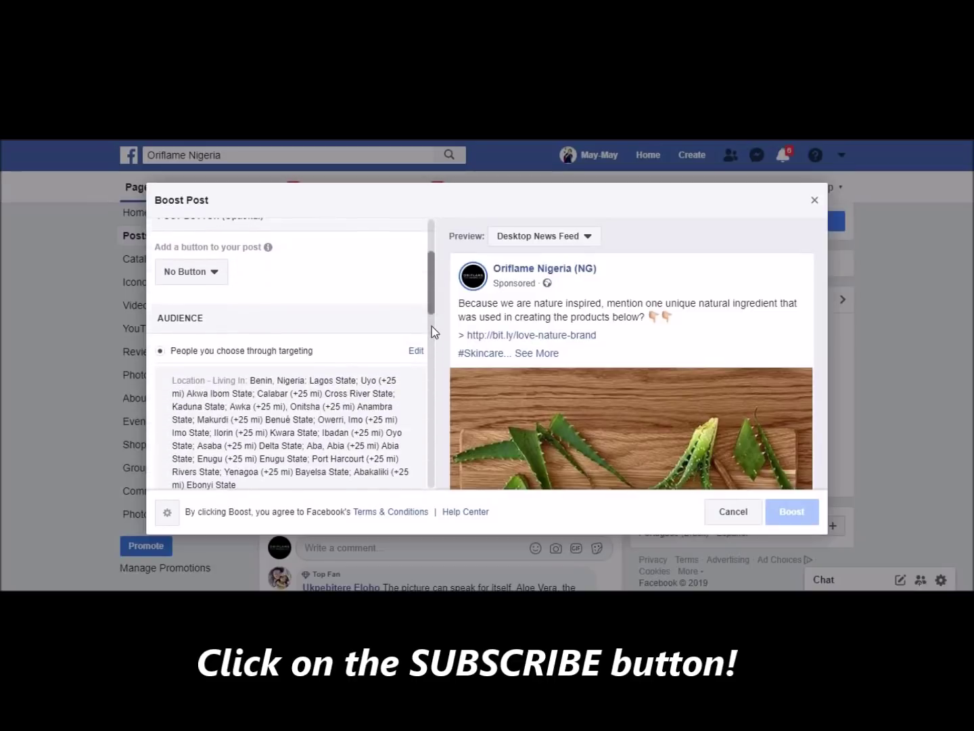
pyautogui.scroll(-6, 433, 378)
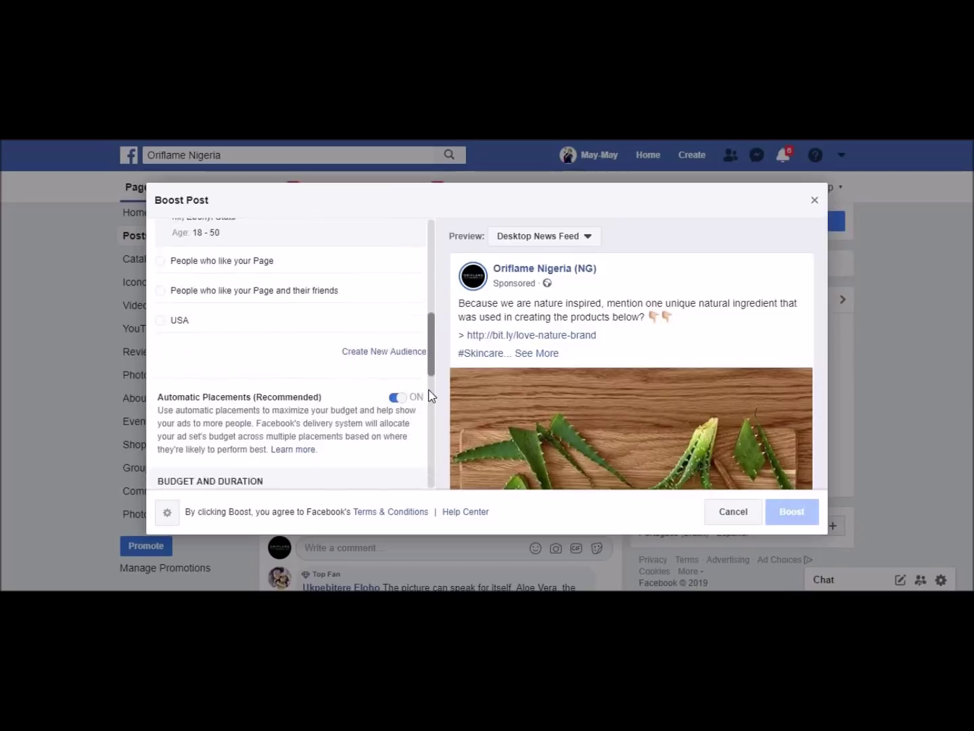
pyautogui.scroll(-5, 433, 431)
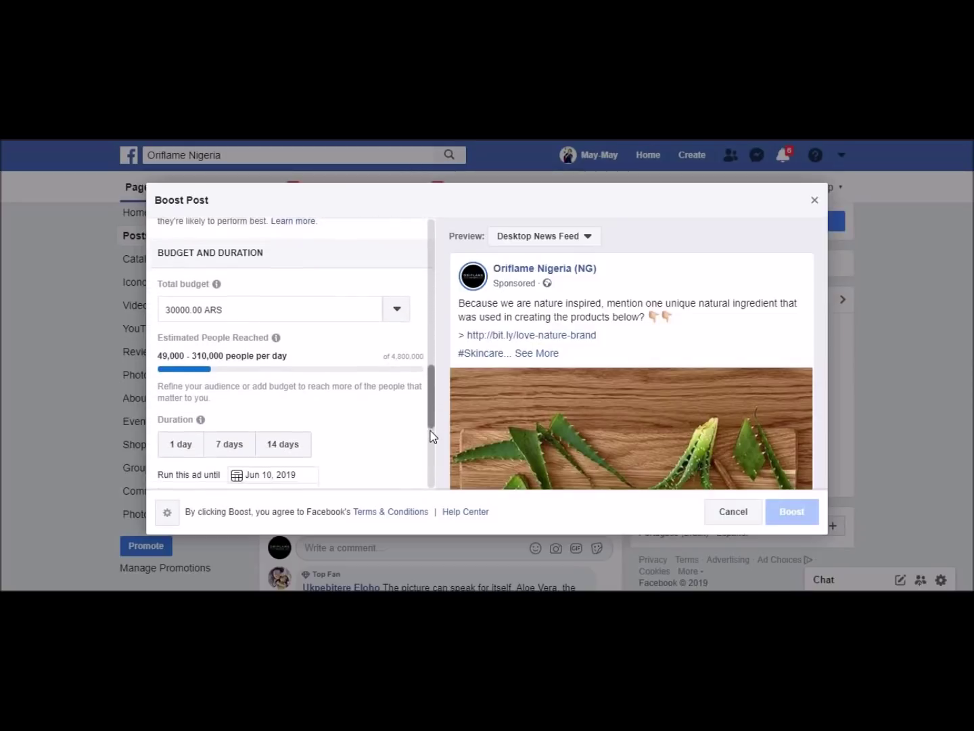
pyautogui.scroll(-2, 432, 488)
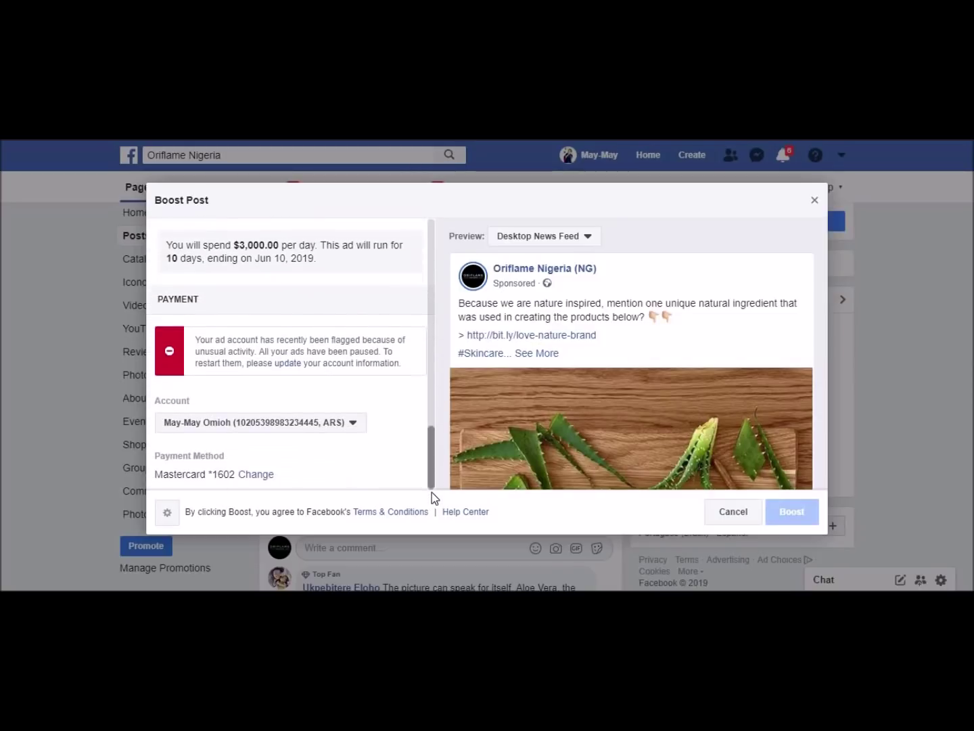
# Switch the boost's paying account to Nature's Touch Beauty Brand (NGN).
pyautogui.click(358, 434)
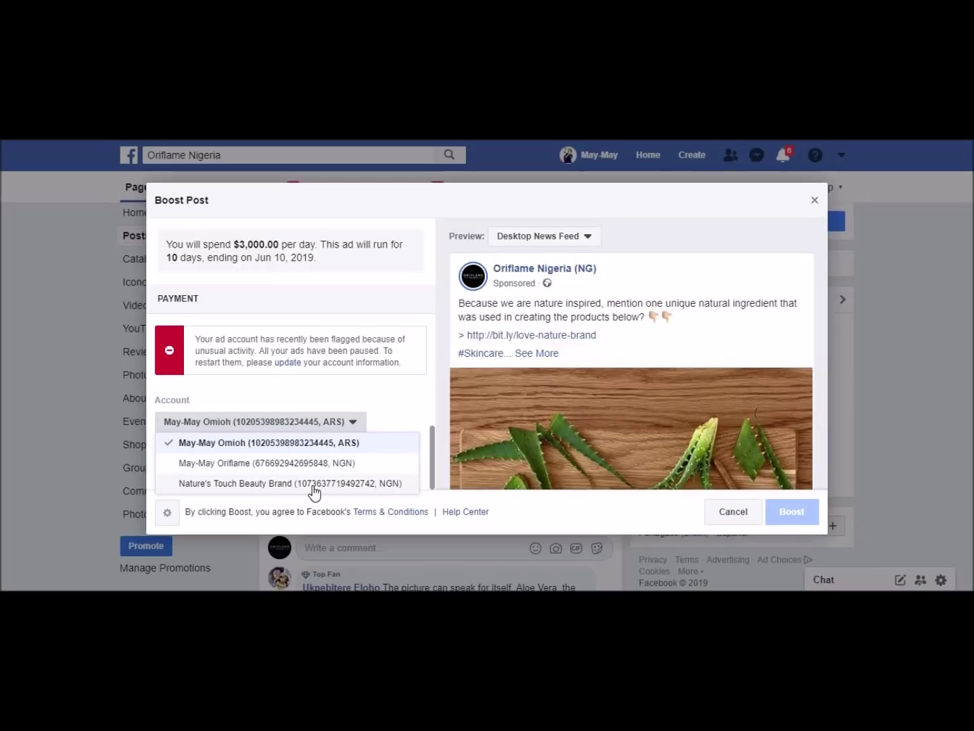
pyautogui.click(259, 484)
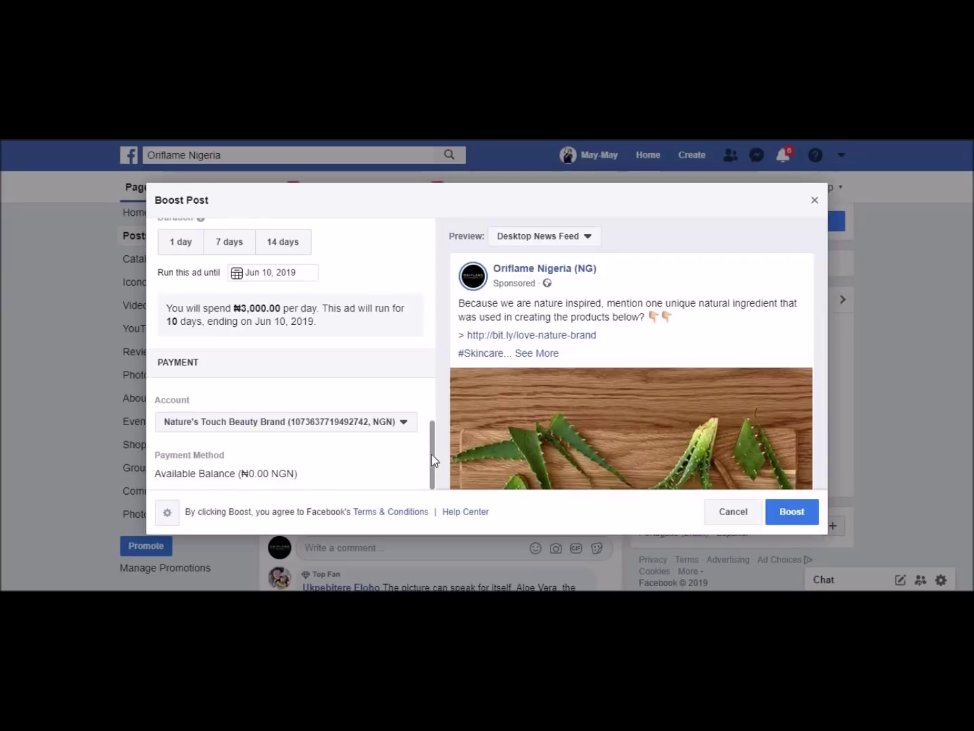
pyautogui.scroll(1, 432, 439)
# Set the boost's total budget to 1500.00 NGN and its duration to 7 days.
pyautogui.scroll(2, 433, 421)
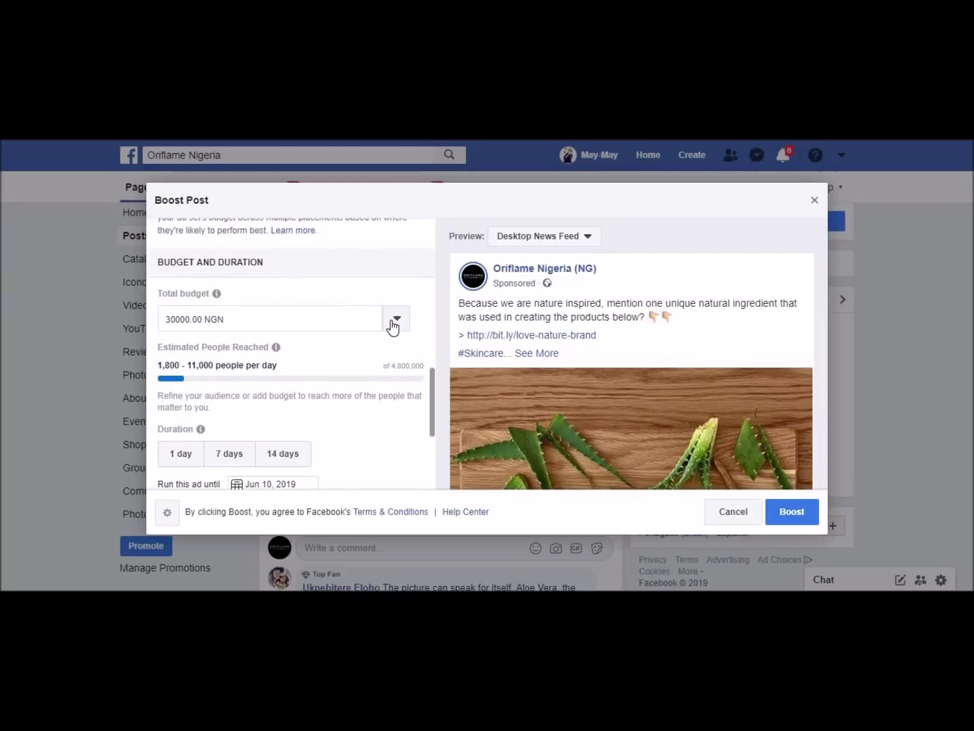
pyautogui.click(394, 325)
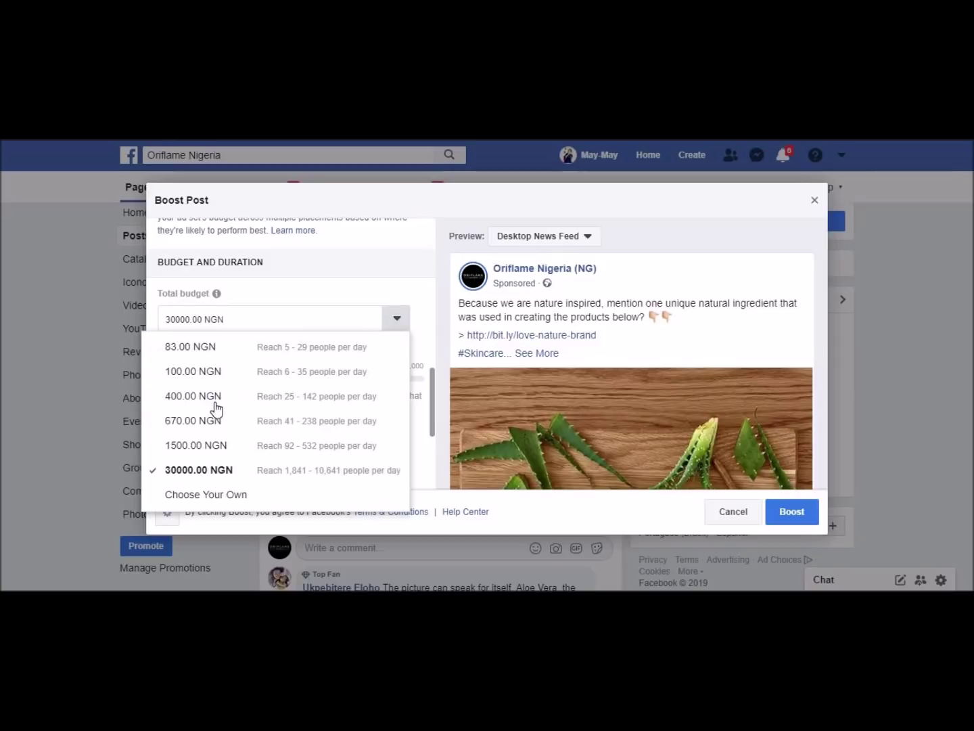
pyautogui.click(232, 444)
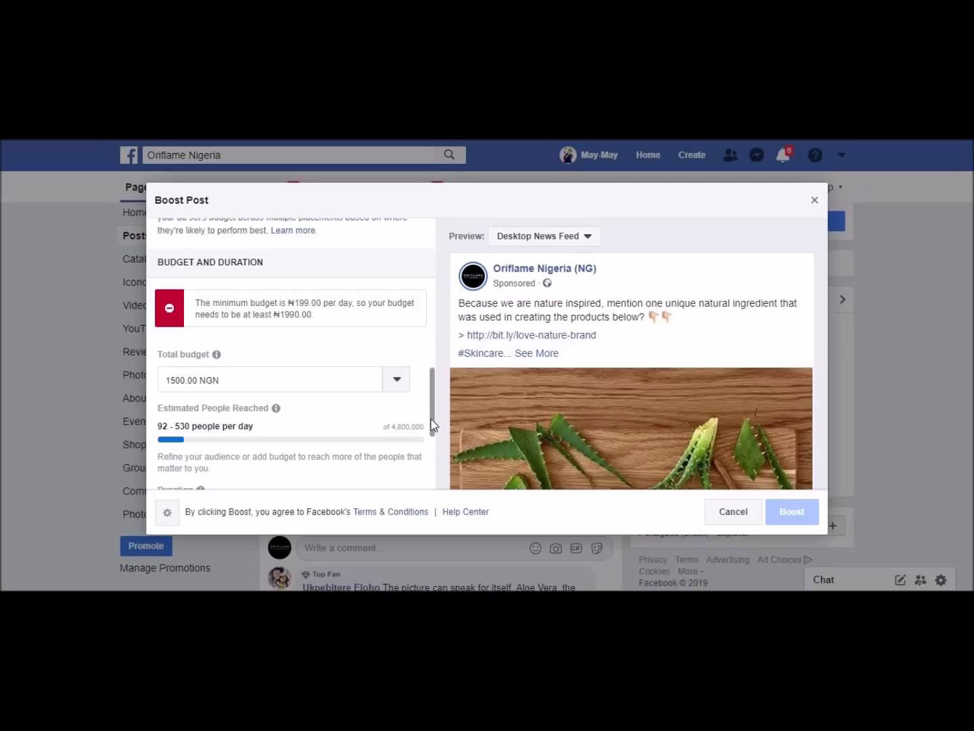
pyautogui.scroll(-2, 247, 393)
pyautogui.click(228, 373)
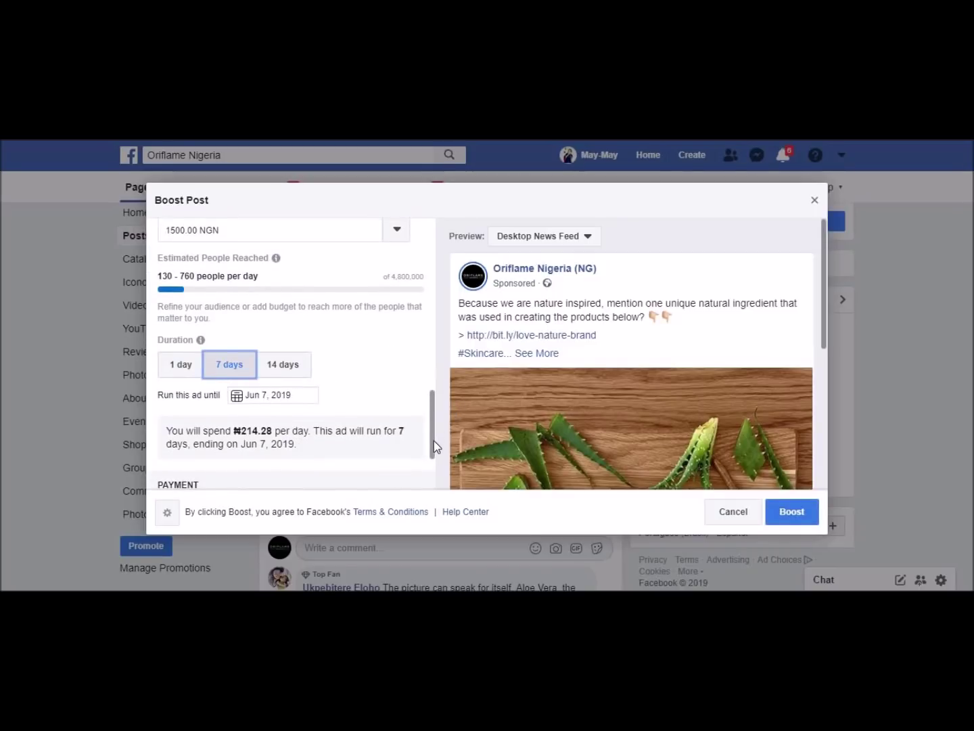
pyautogui.moveTo(433, 440); pyautogui.dragTo(434, 462)
pyautogui.scroll(-2, 433, 467)
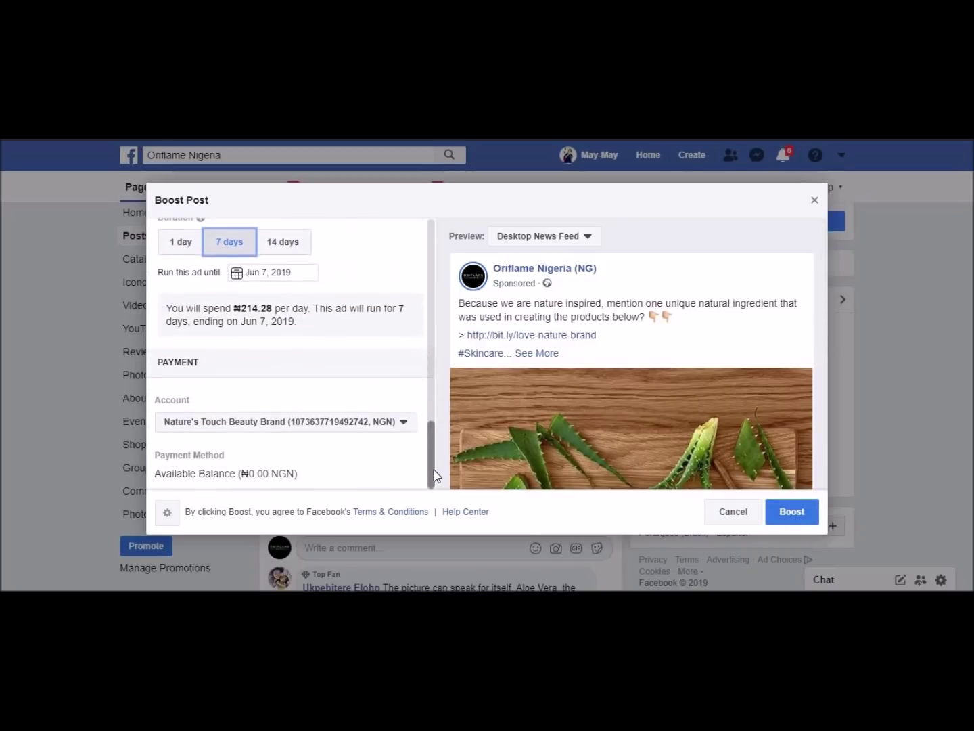
pyautogui.click(370, 436)
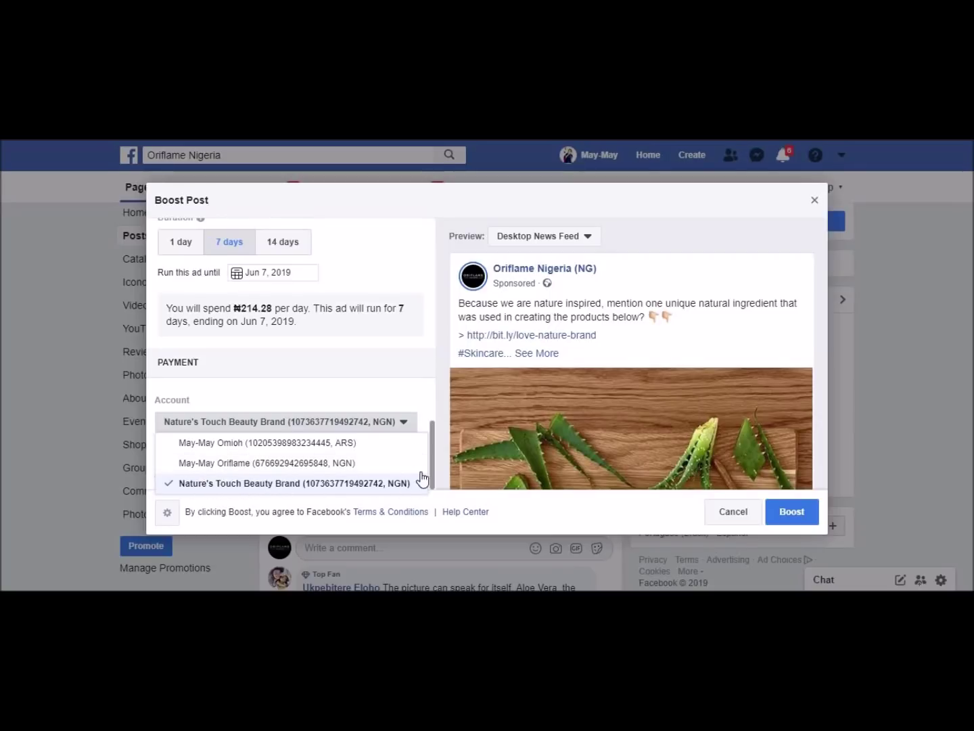
pyautogui.click(391, 484)
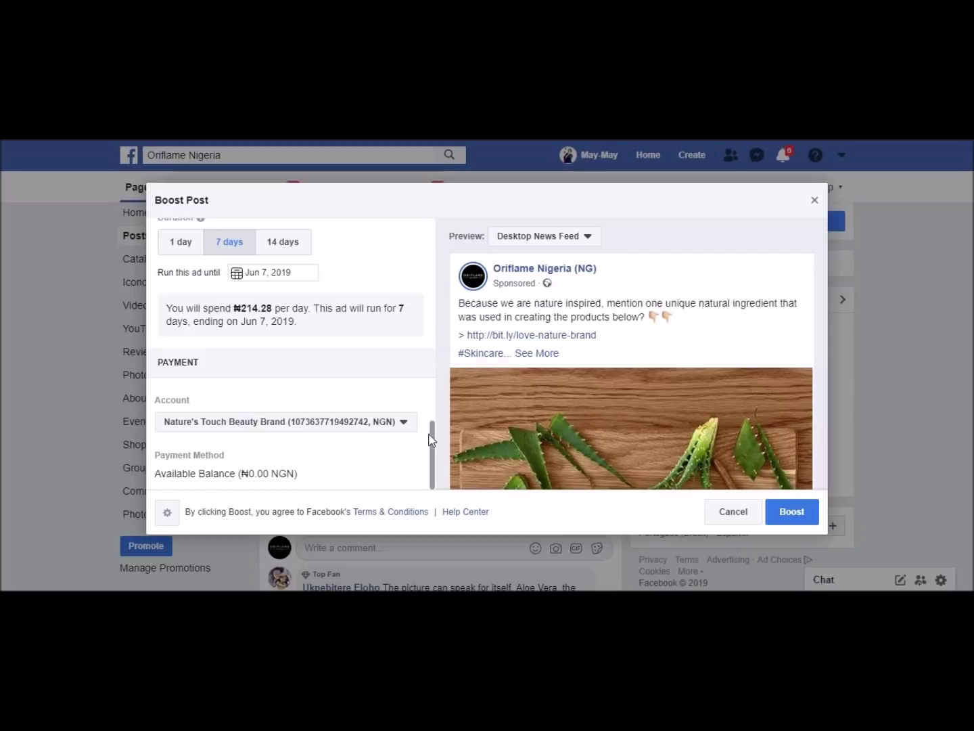
pyautogui.moveTo(435, 383); pyautogui.dragTo(380, 456)
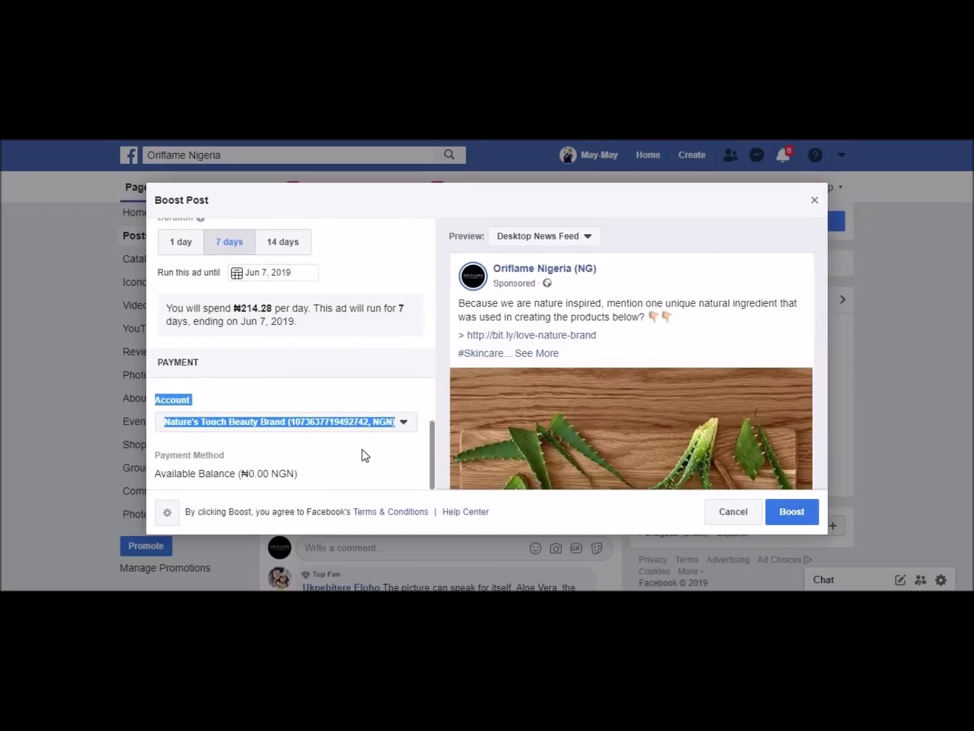
pyautogui.click(363, 453)
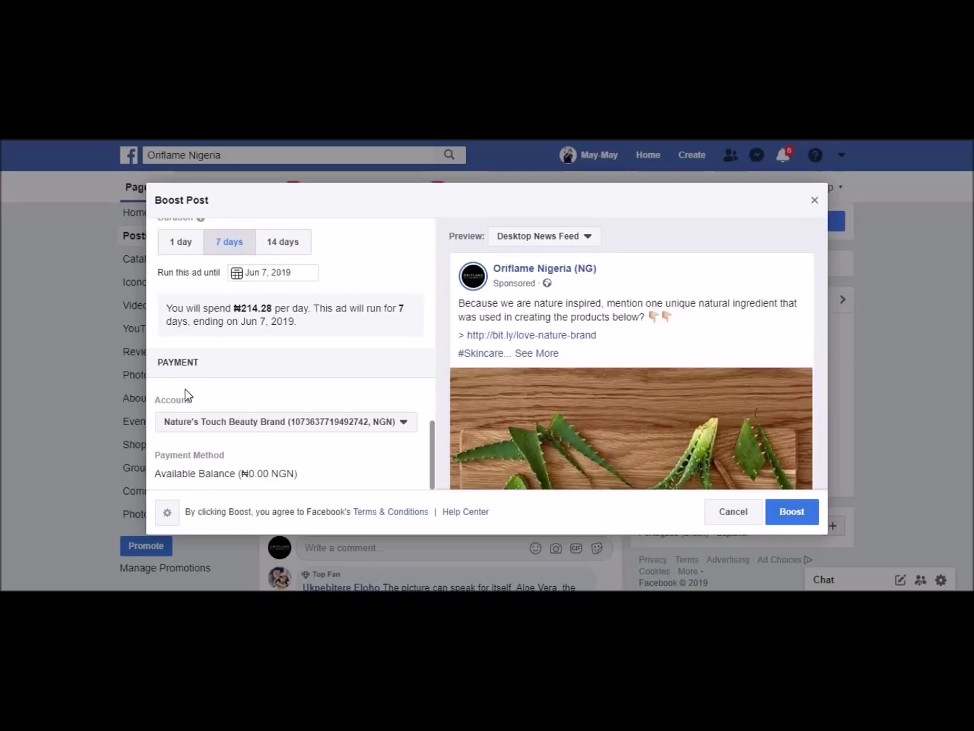
pyautogui.click(281, 425)
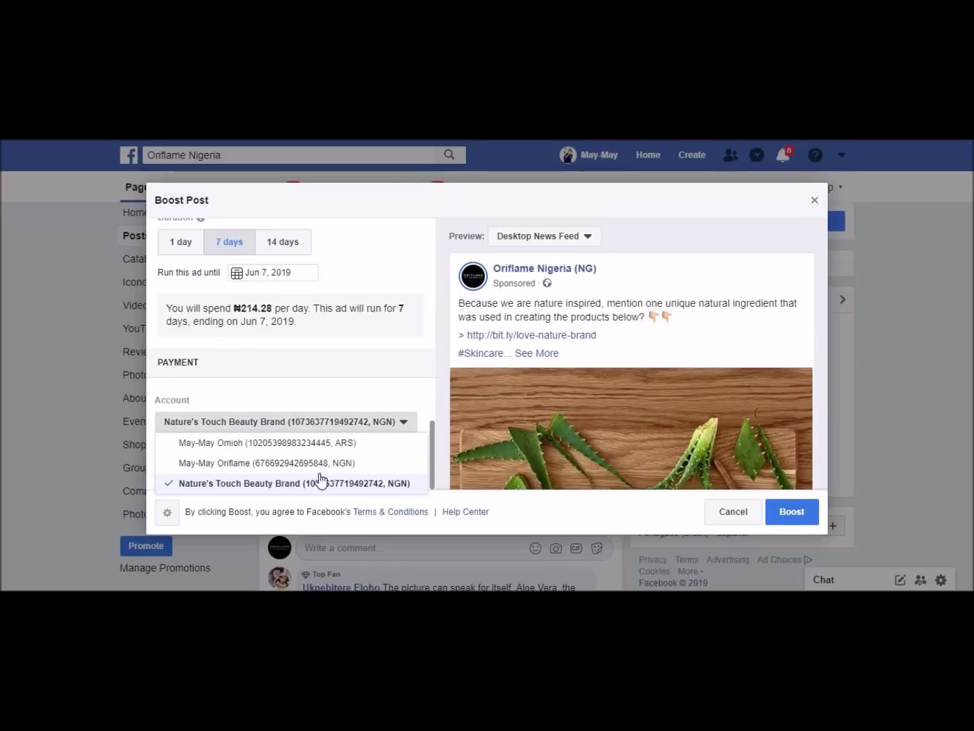
pyautogui.click(284, 485)
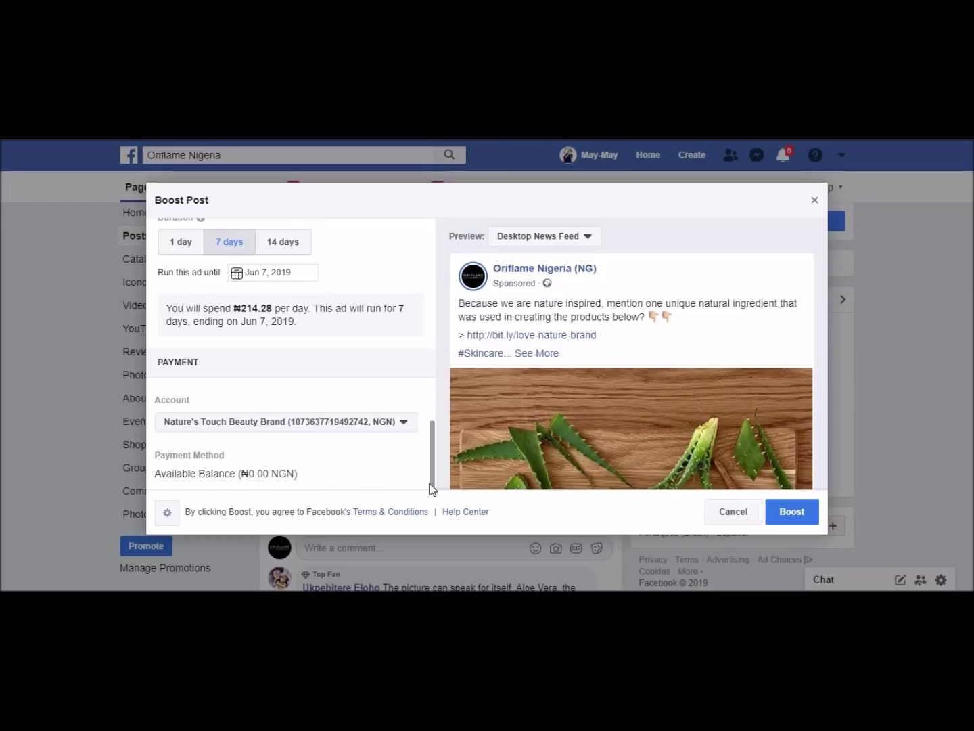
pyautogui.moveTo(430, 483); pyautogui.dragTo(432, 425)
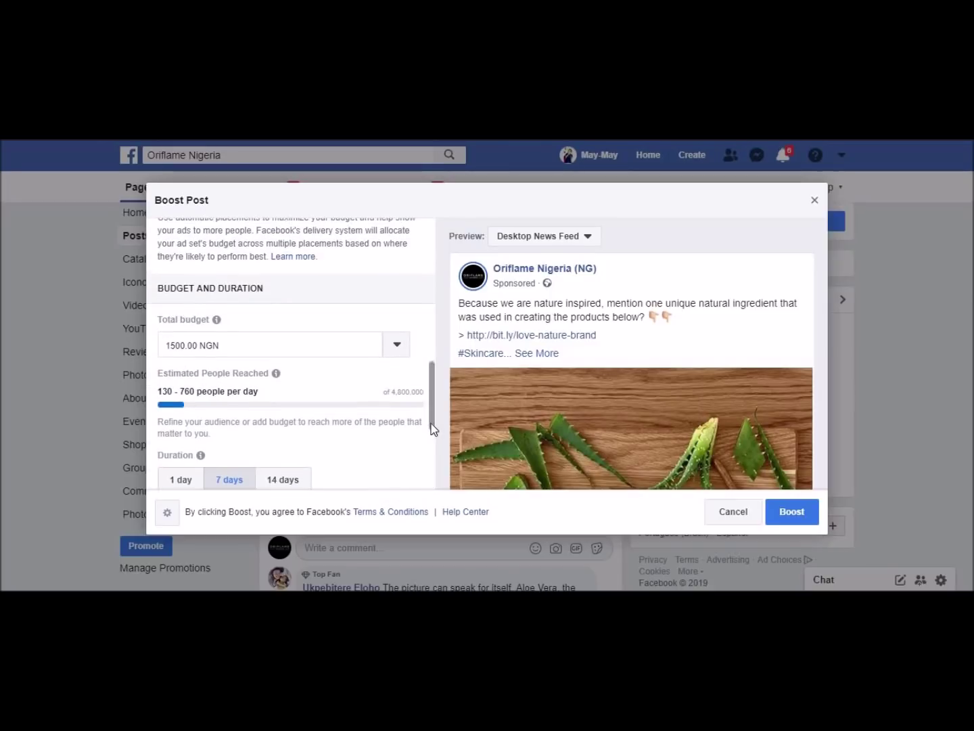